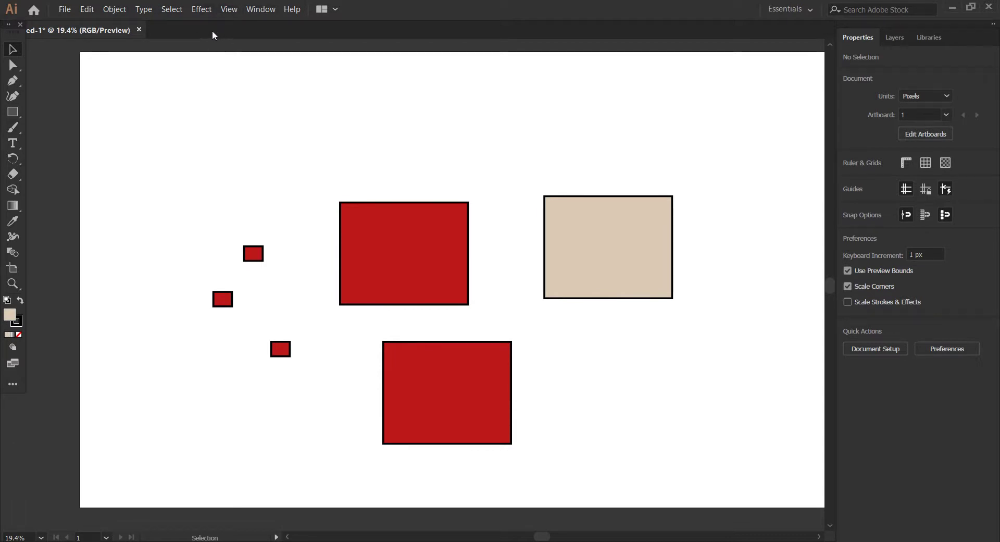
Set the Smart Guides colour to red in General preferences, then drag the beige rectangle slightly.
click(93, 11)
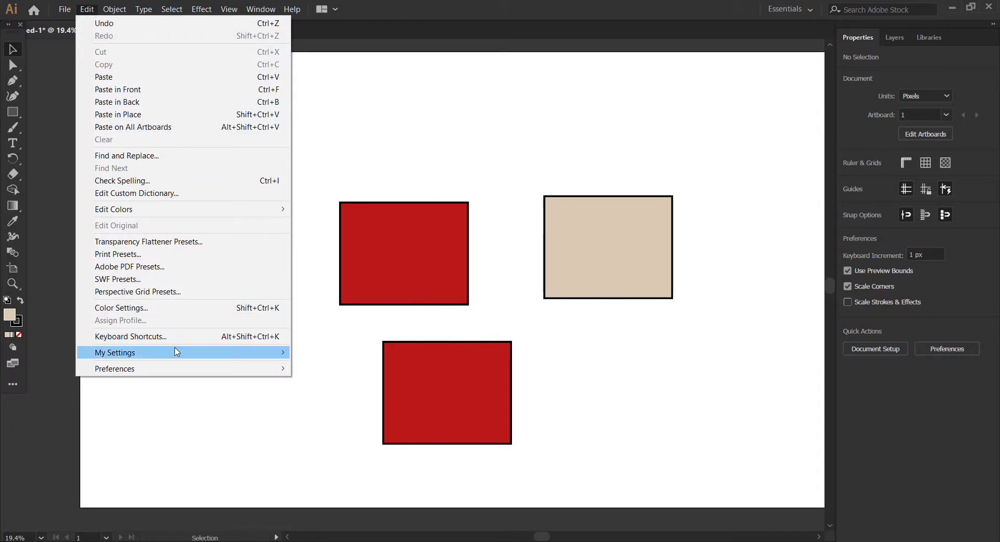
mouse_move(187, 354)
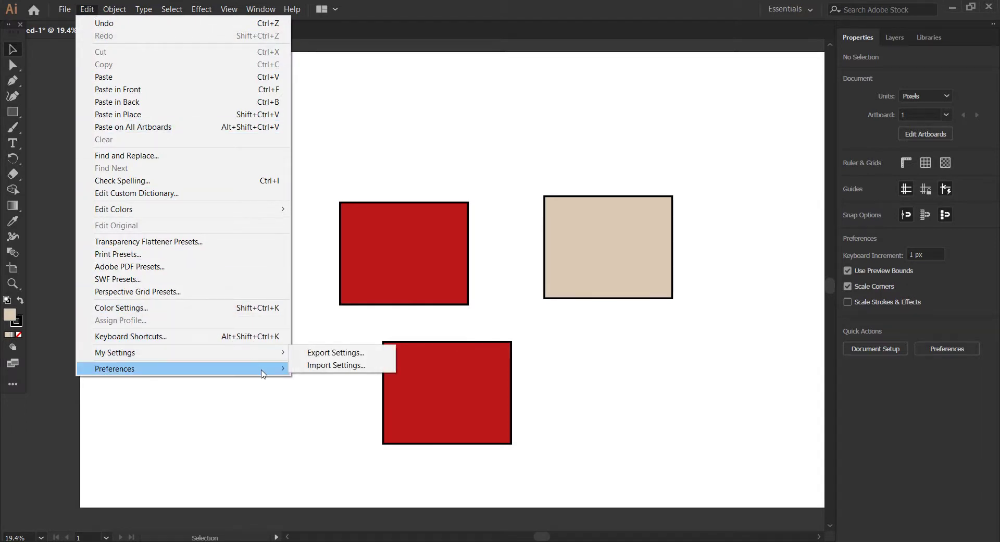
mouse_move(282, 372)
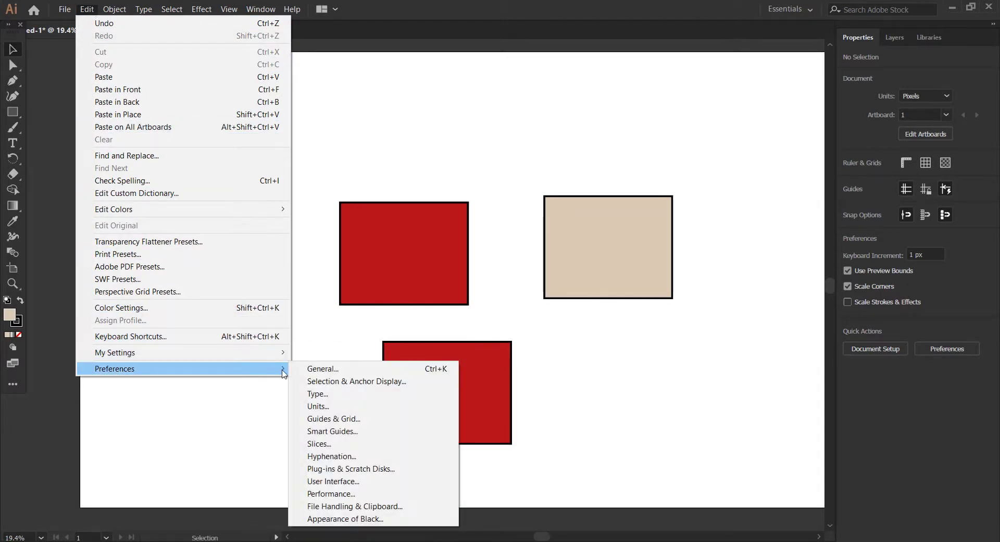
click(330, 368)
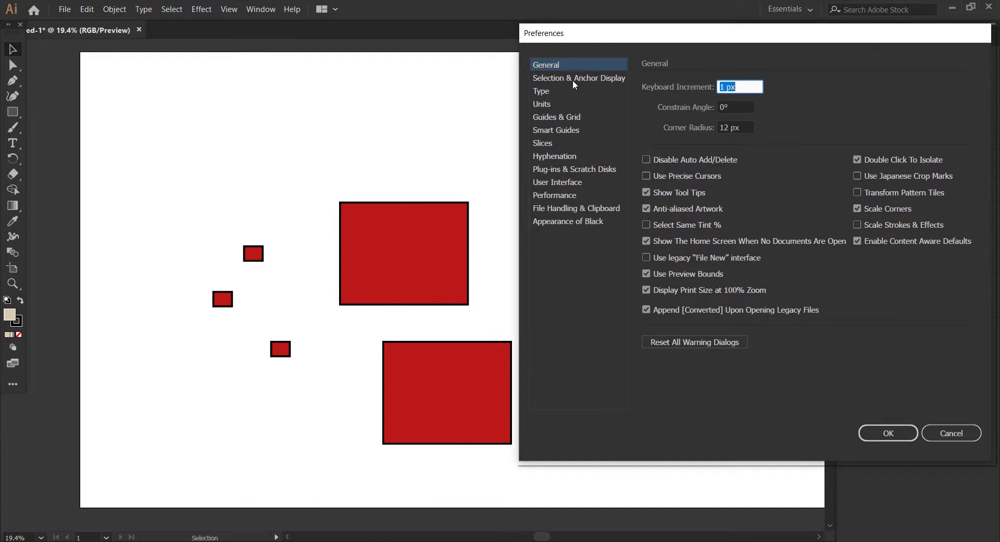
click(552, 130)
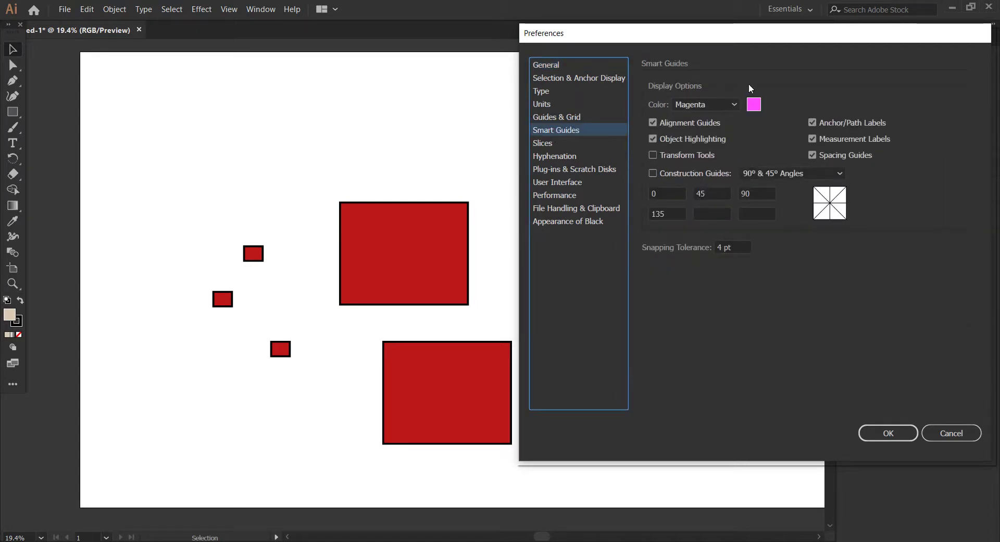
click(753, 105)
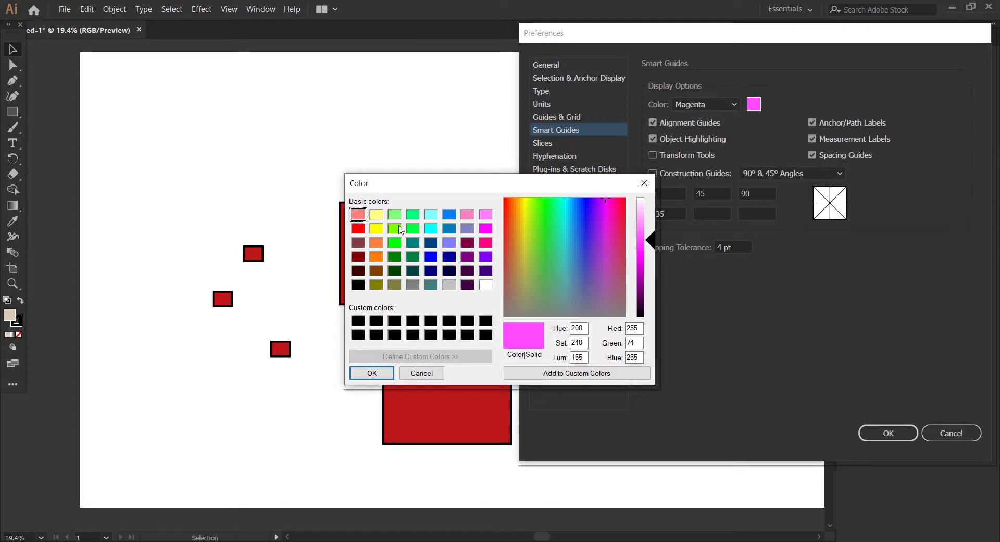
click(363, 230)
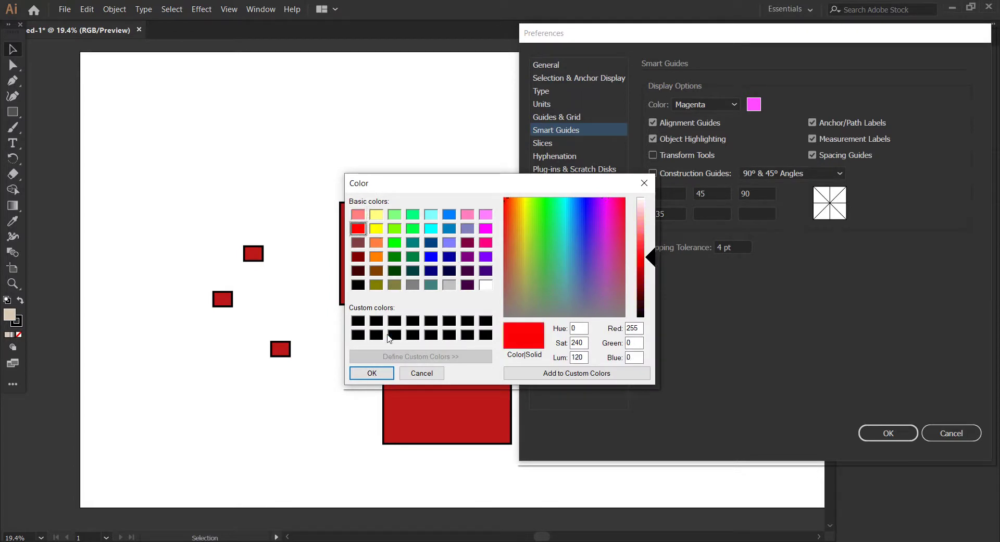
click(373, 373)
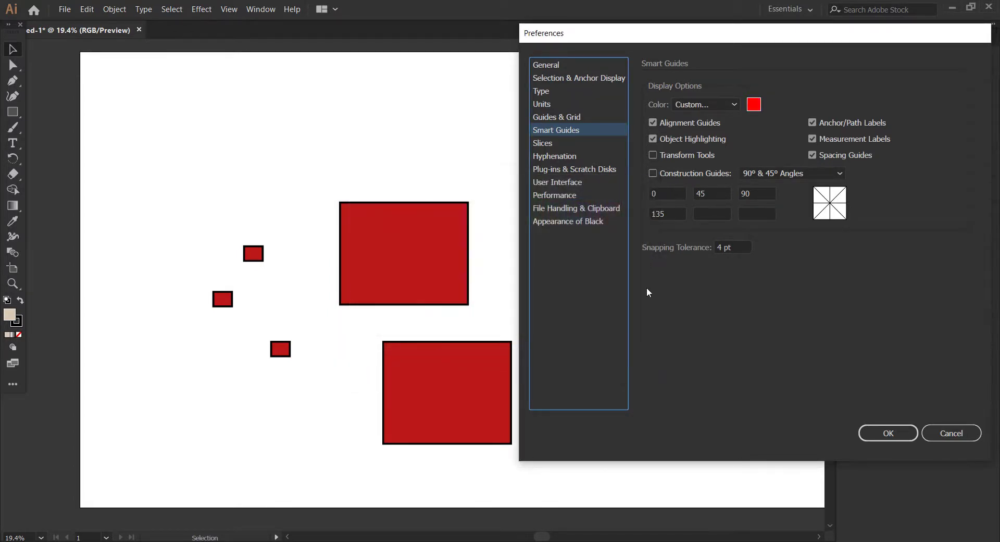
click(888, 432)
drag(568, 272, 596, 249)
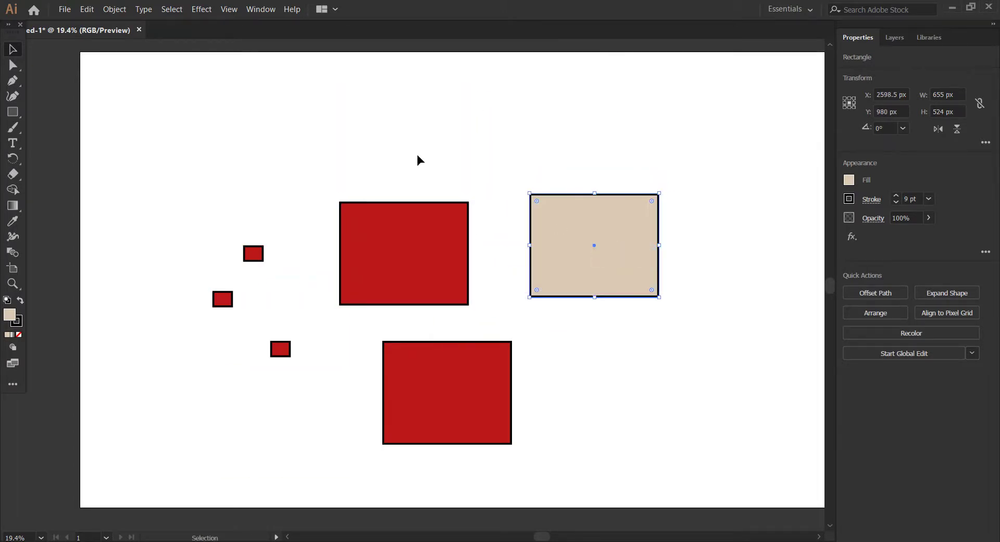
click(88, 10)
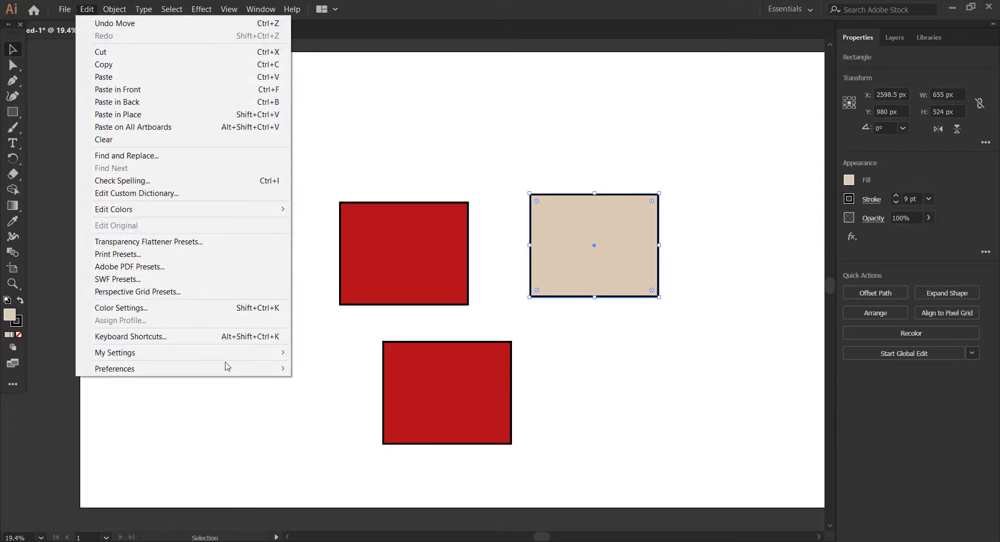
mouse_move(252, 370)
click(315, 369)
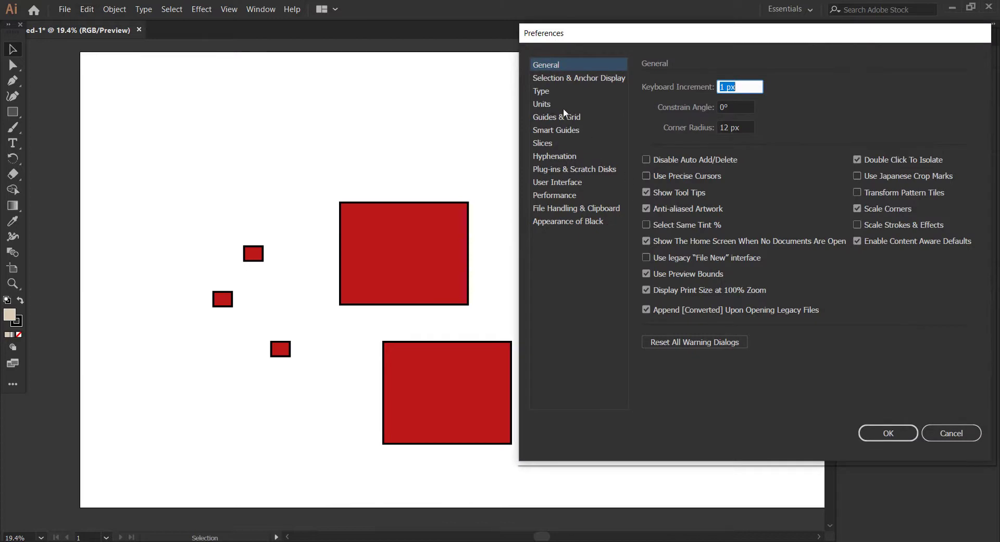
click(563, 116)
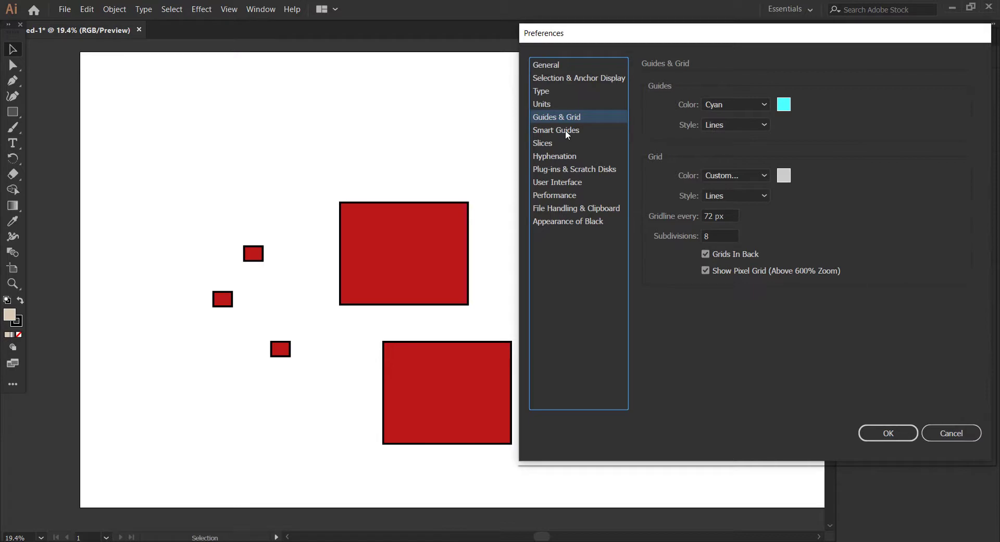
click(571, 181)
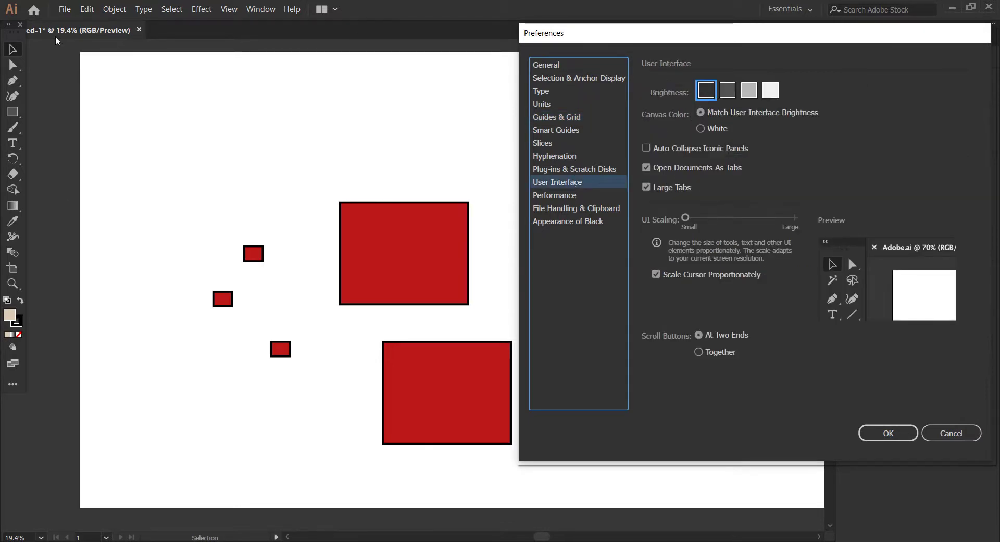
click(771, 91)
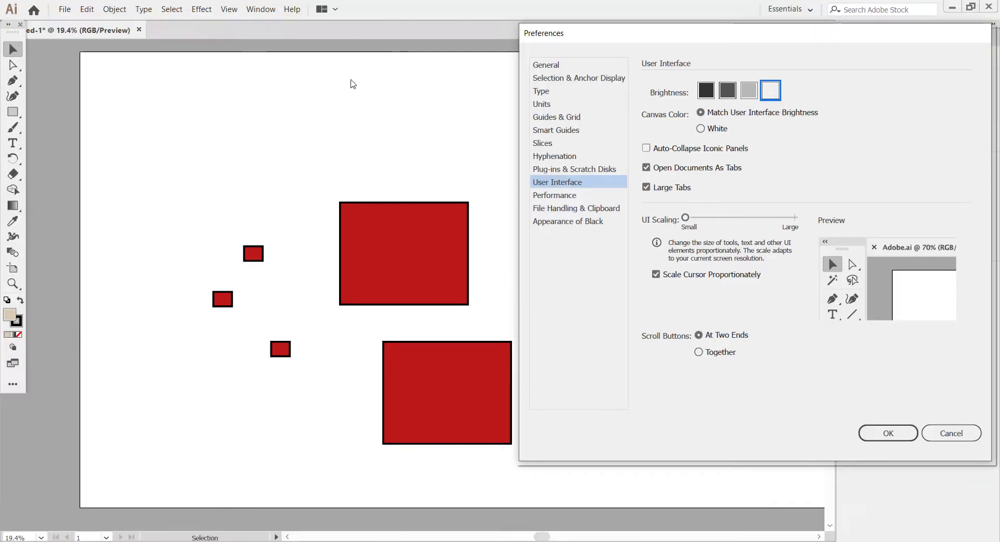
click(709, 93)
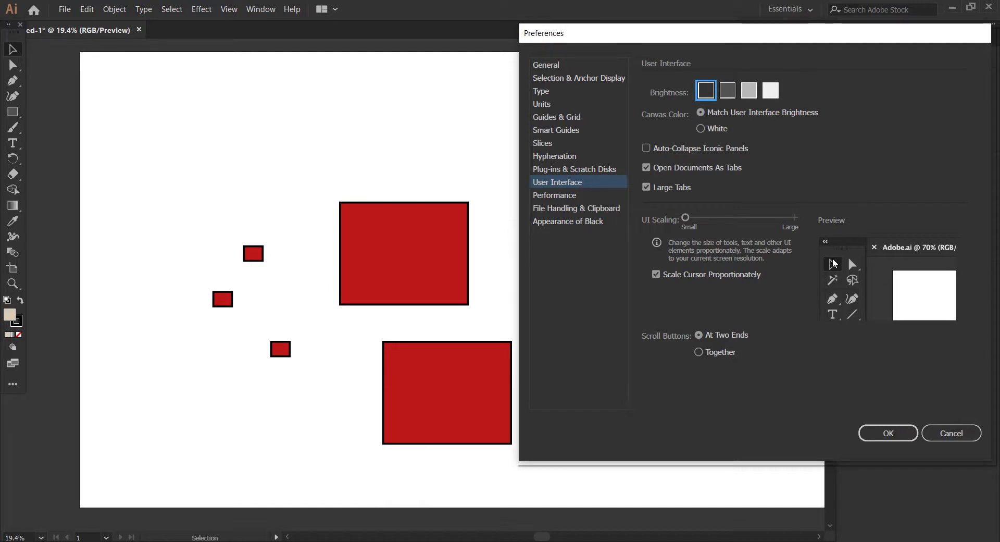
click(888, 433)
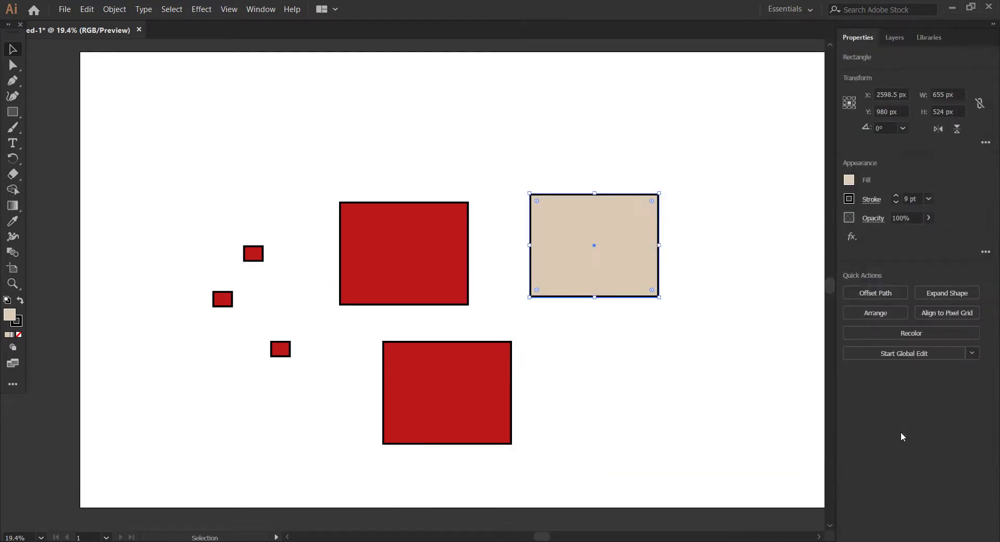
Deselect, then select every object with the beige fill and black stroke via Select > Same > Fill & Stroke.
click(306, 167)
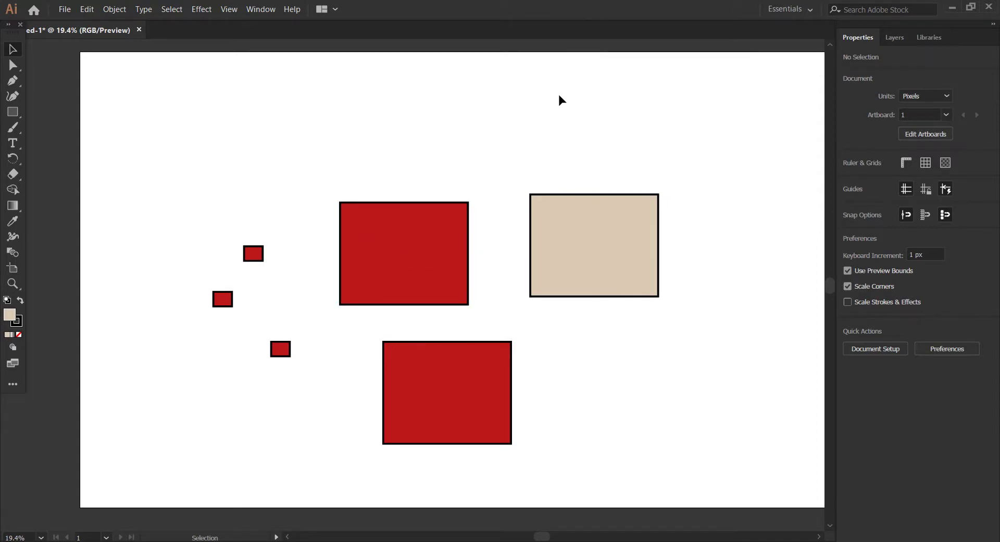
click(174, 11)
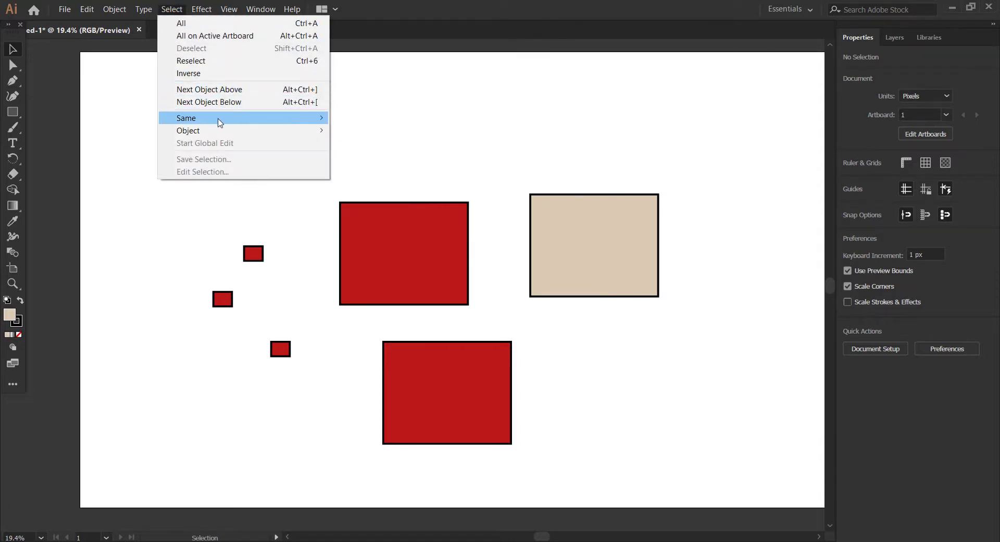
mouse_move(235, 121)
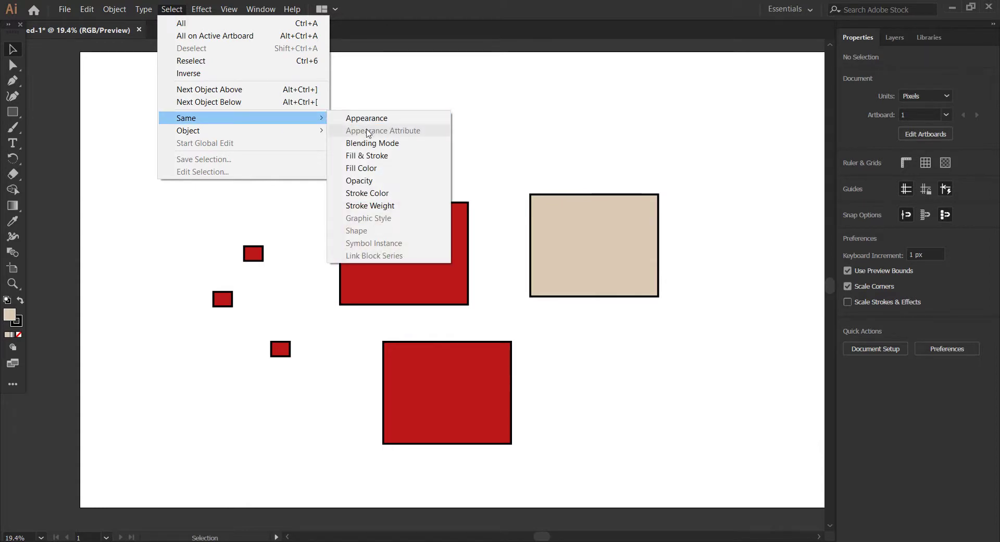
click(359, 156)
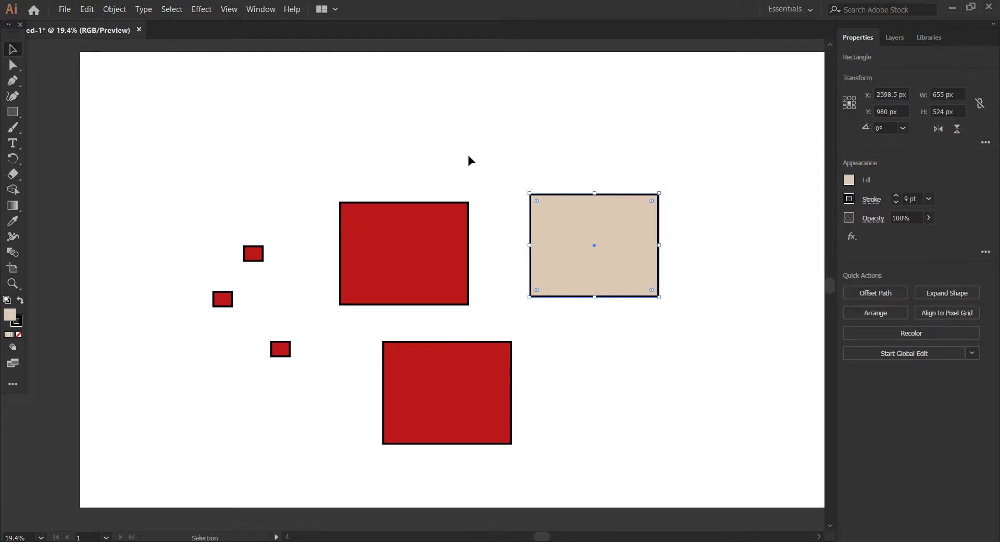
Change the selected beige rectangle's fill to orange.
double_click(6, 315)
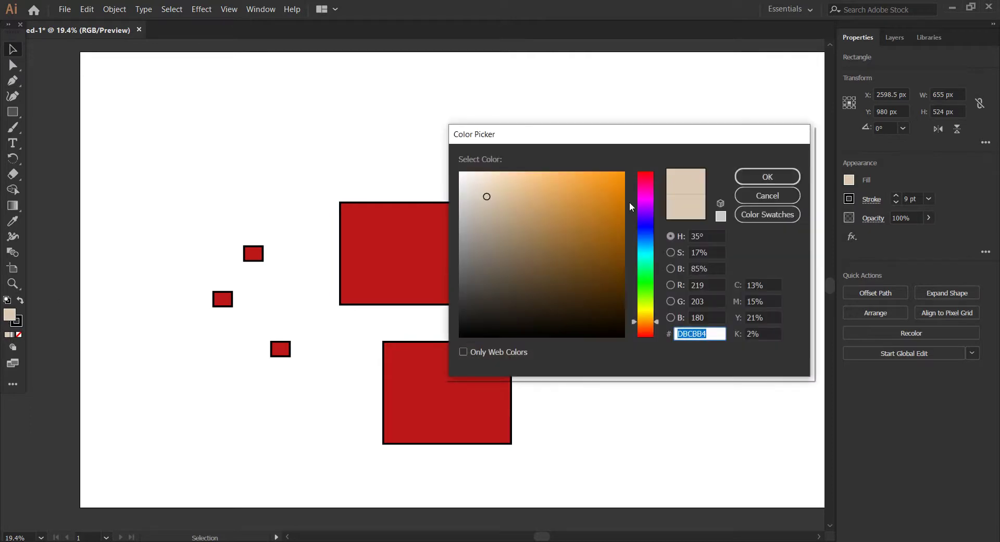
click(607, 206)
click(755, 177)
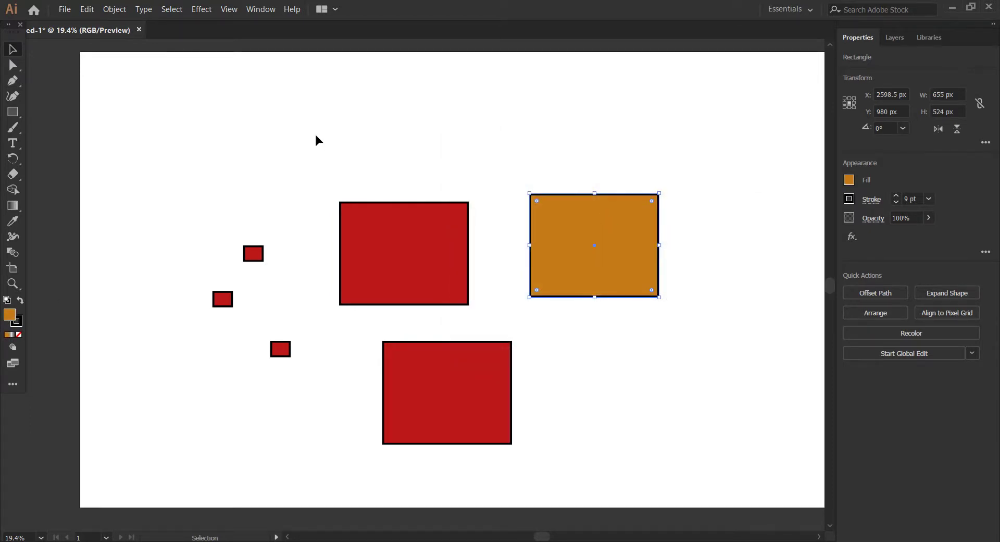
Deselect, then select matching objects via Select > Same > Fill & Stroke and then Fill Color.
click(315, 132)
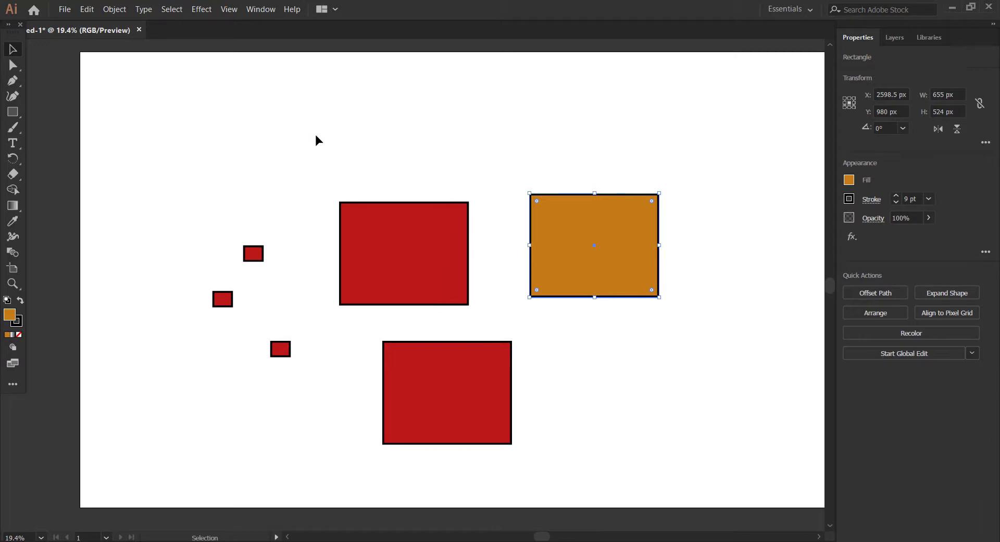
click(170, 9)
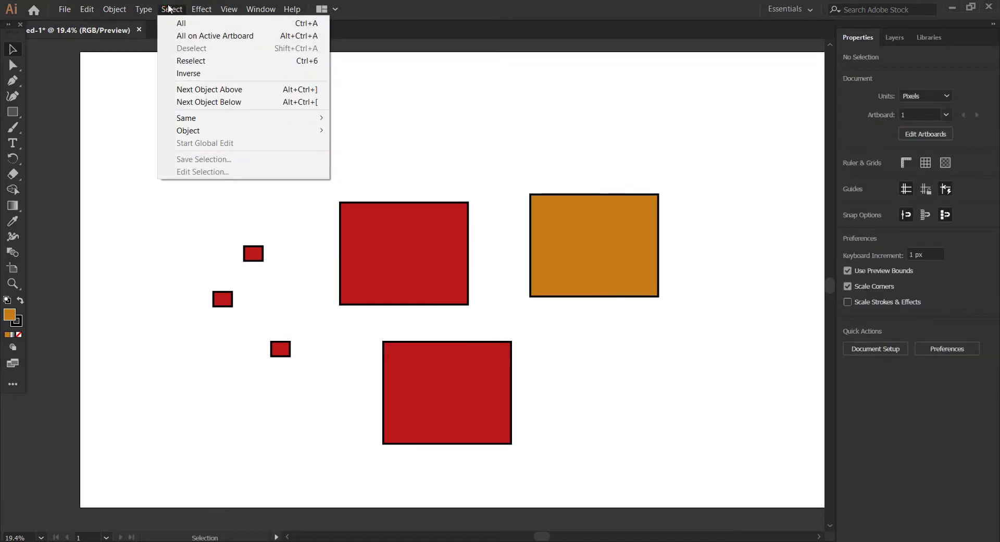
mouse_move(286, 120)
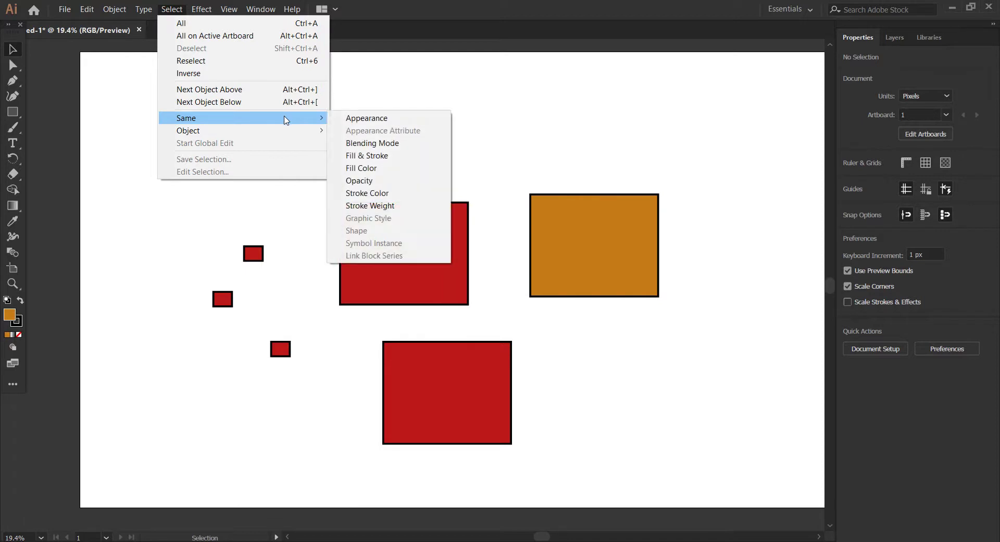
click(365, 156)
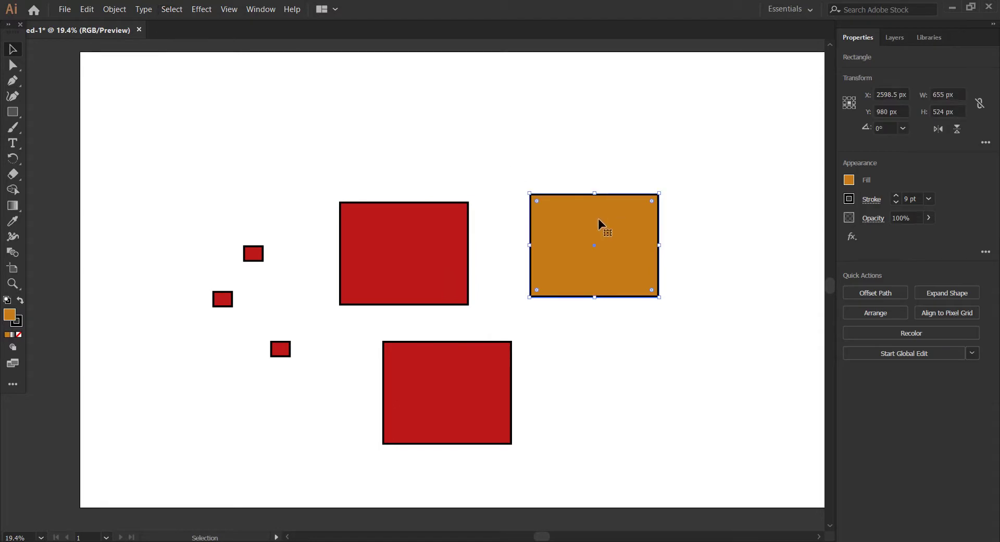
click(171, 9)
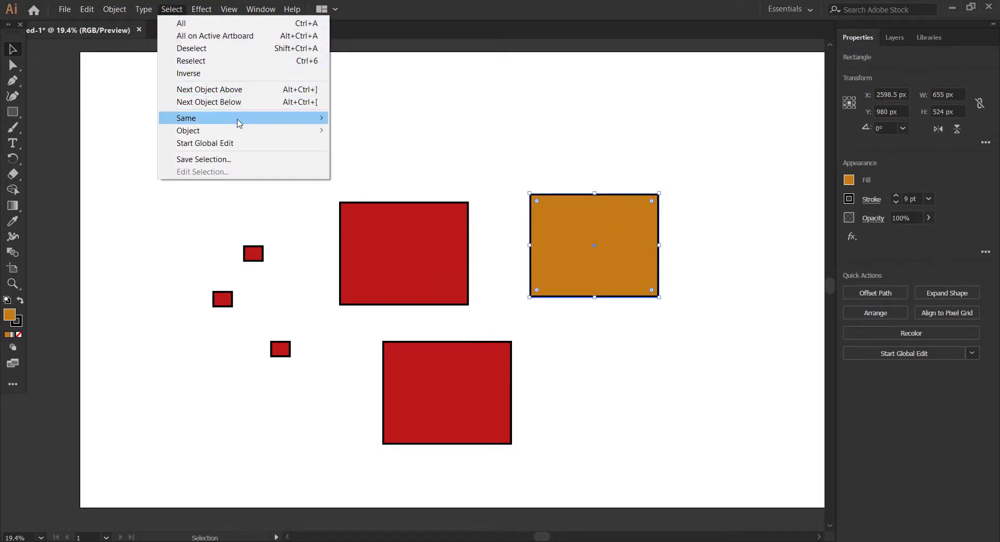
mouse_move(281, 120)
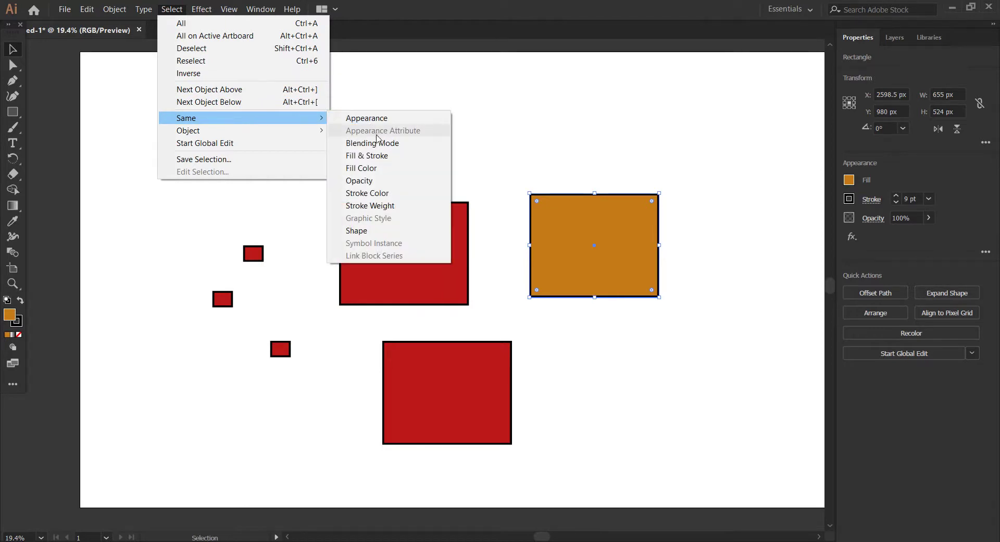
click(366, 168)
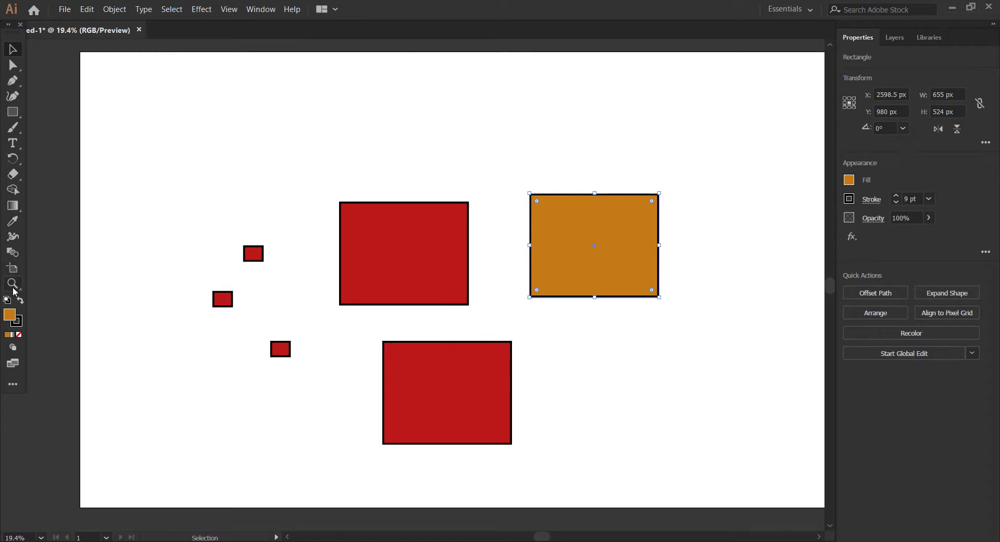
Give the selected rectangle a tan fill, AF8758.
double_click(10, 316)
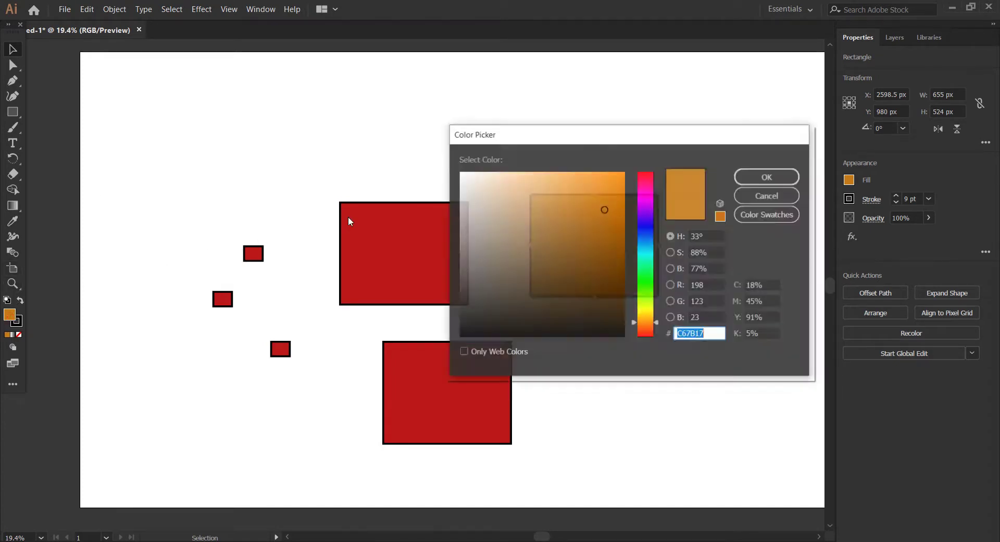
click(541, 223)
click(777, 175)
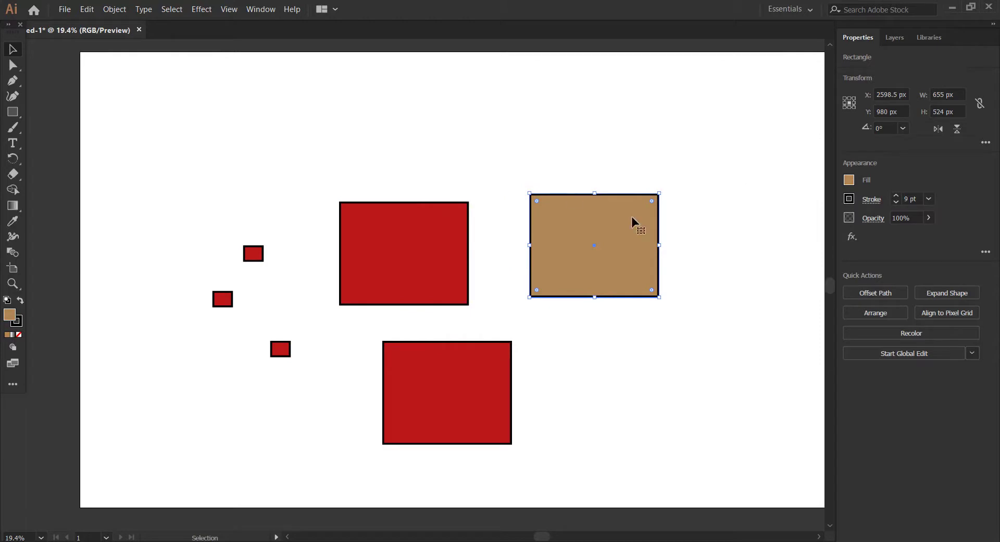
Delete the tan rectangle, then select objects sharing the same fill and stroke.
key(Delete)
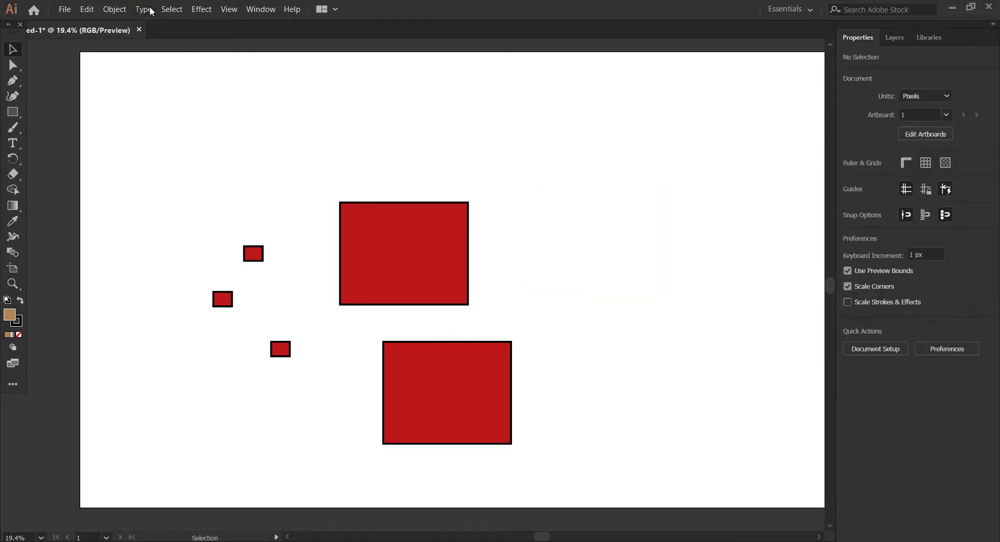
click(171, 9)
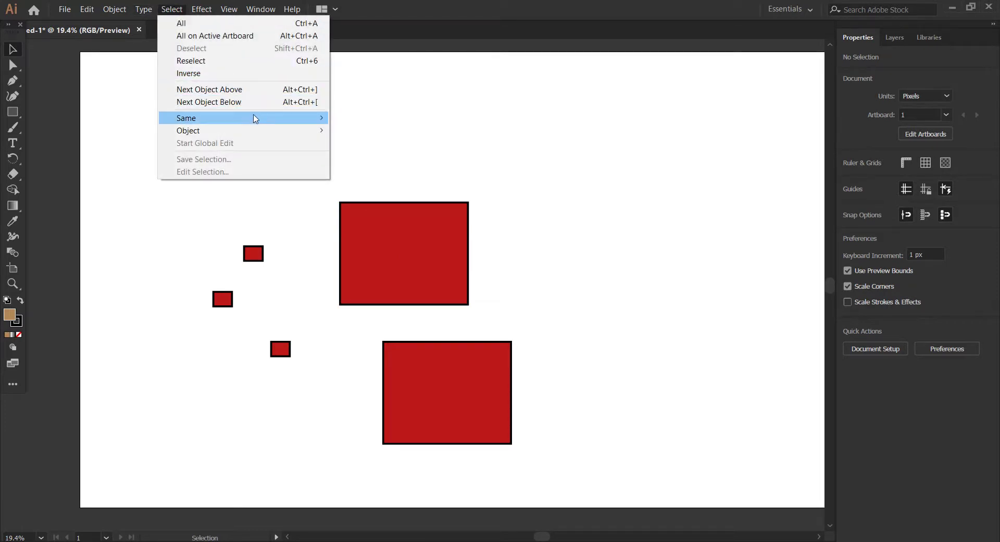
mouse_move(271, 119)
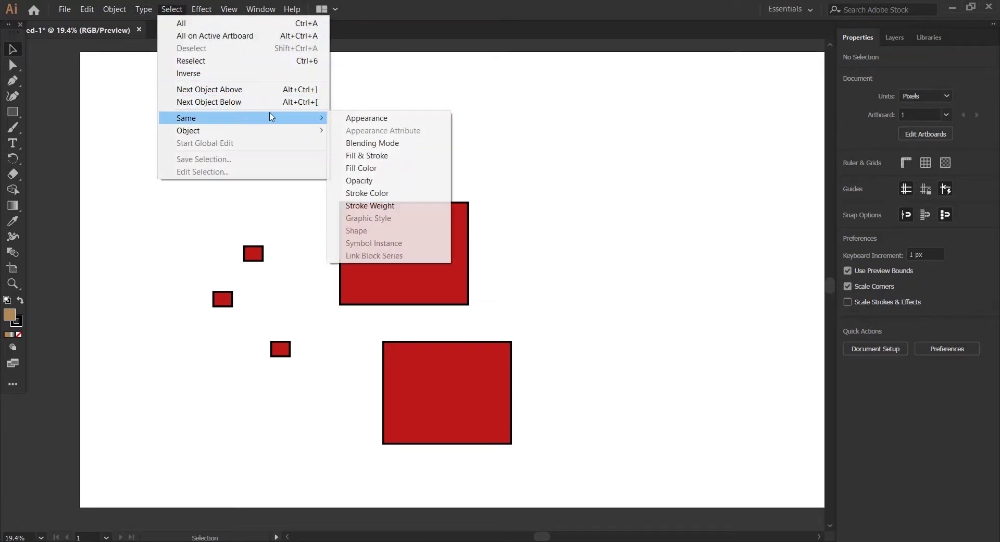
click(362, 156)
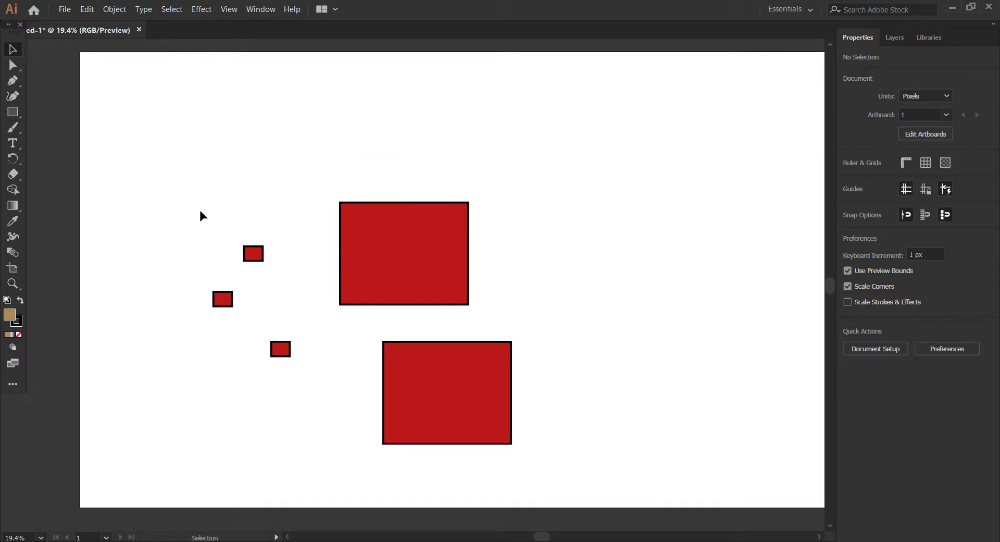
Set the fill to lighter orange E5A25E, then marquee-select the five rectangles and drag them up.
double_click(9, 315)
click(556, 187)
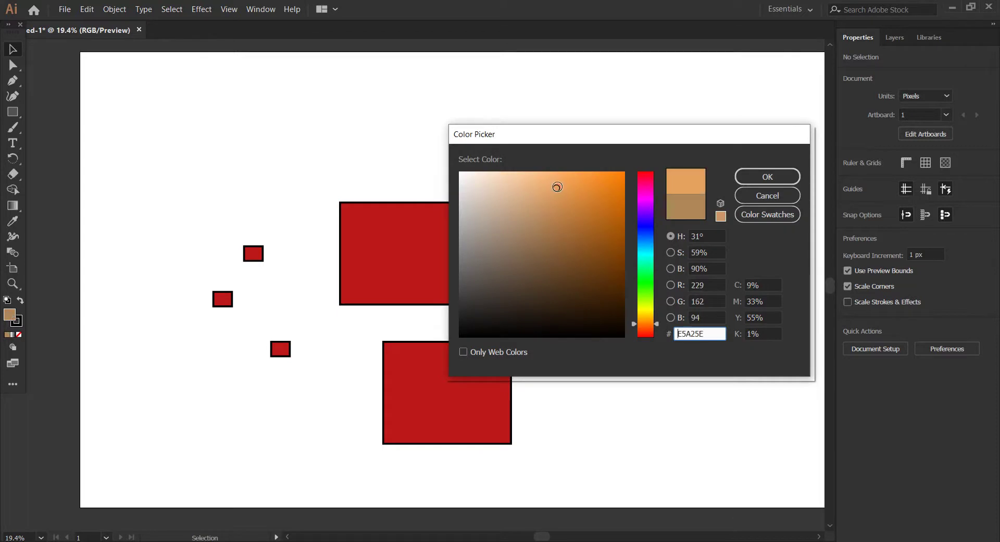
click(758, 177)
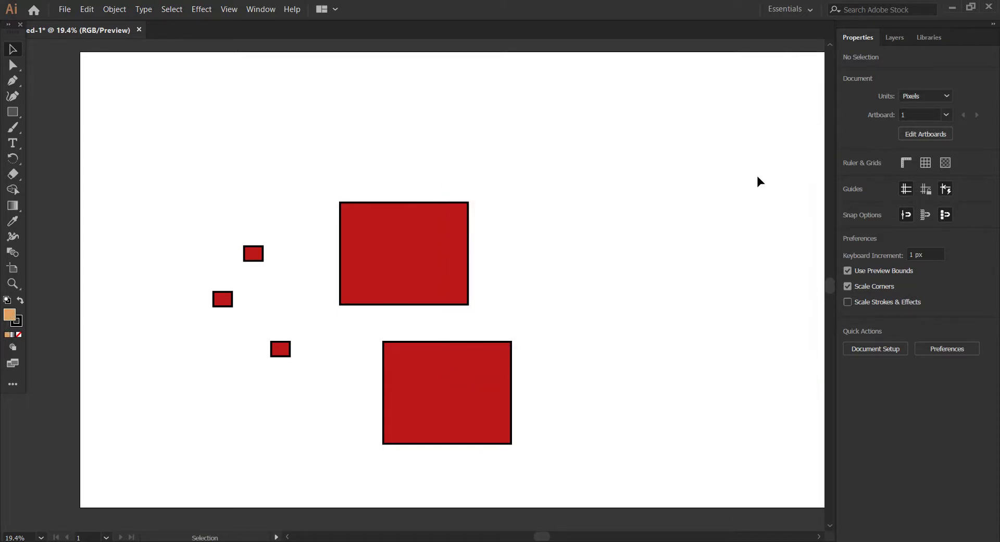
drag(547, 383, 211, 225)
drag(398, 223, 402, 185)
Draw two ellipses at the right of the artboard with the Ellipse tool.
click(637, 228)
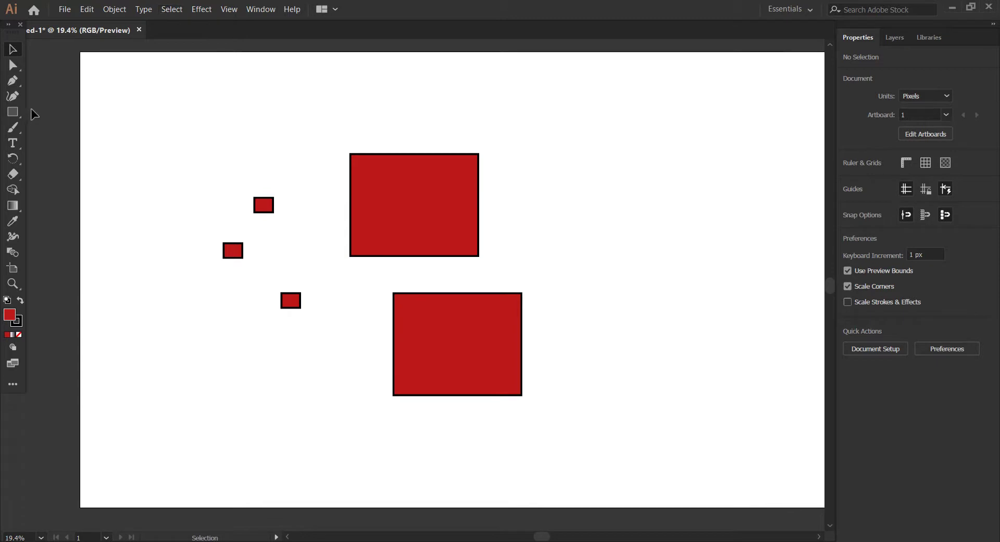
drag(10, 116, 53, 125)
drag(551, 106, 662, 194)
drag(596, 279, 706, 383)
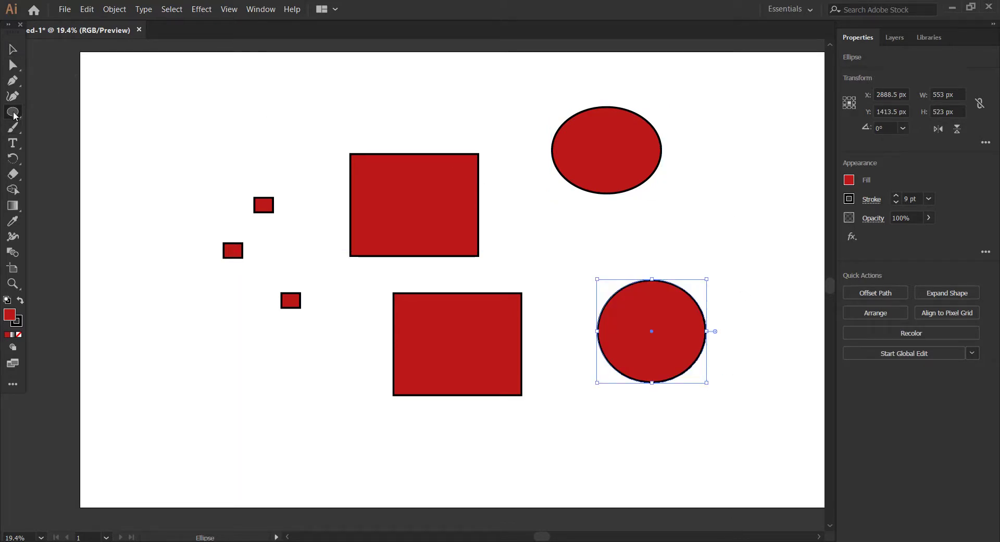
Fill the lower circle with muted pink A55D5D and dismiss the stray ellipse size prompt.
double_click(11, 317)
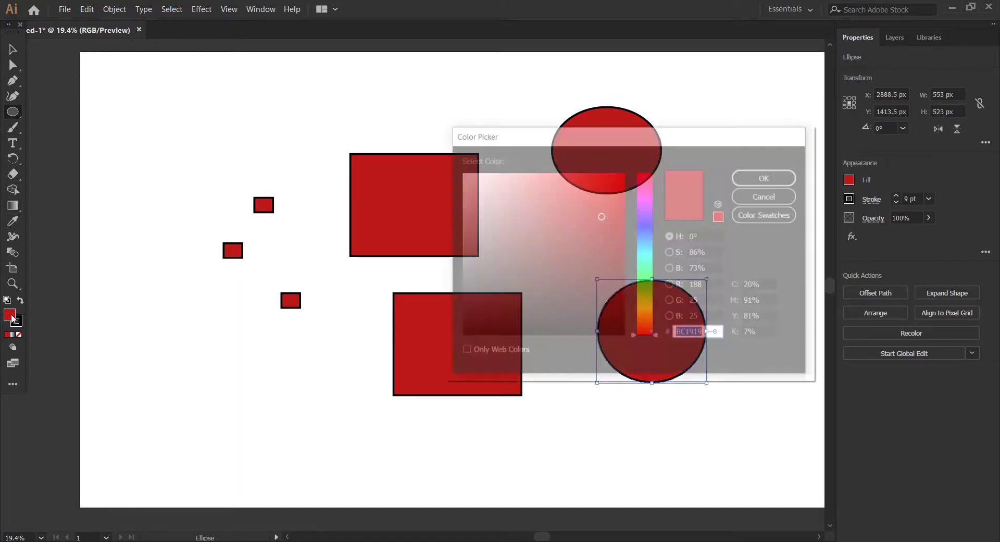
click(532, 230)
click(766, 177)
click(658, 307)
click(523, 300)
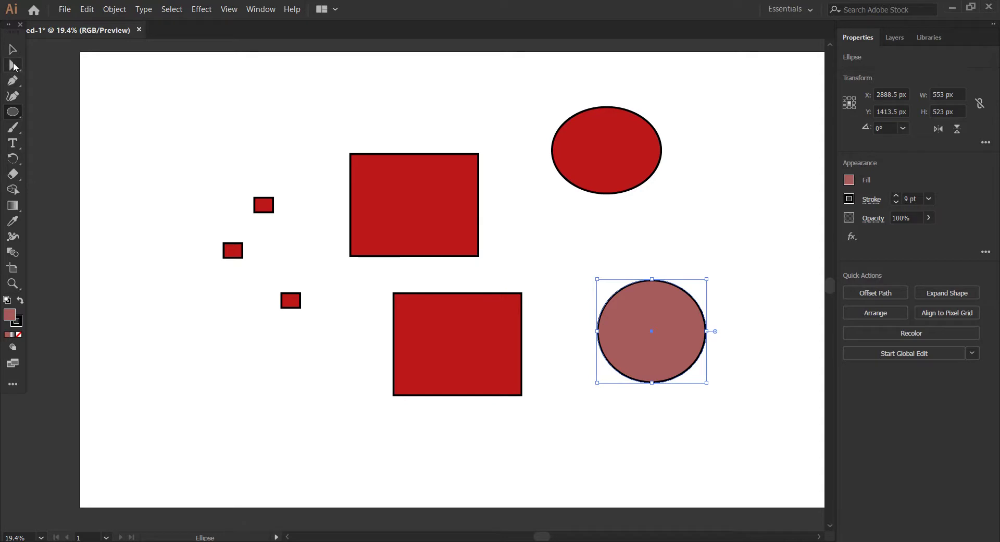
Copy the lower circle's pink fill onto the top ellipse with the Eyedropper, then deselect.
click(12, 50)
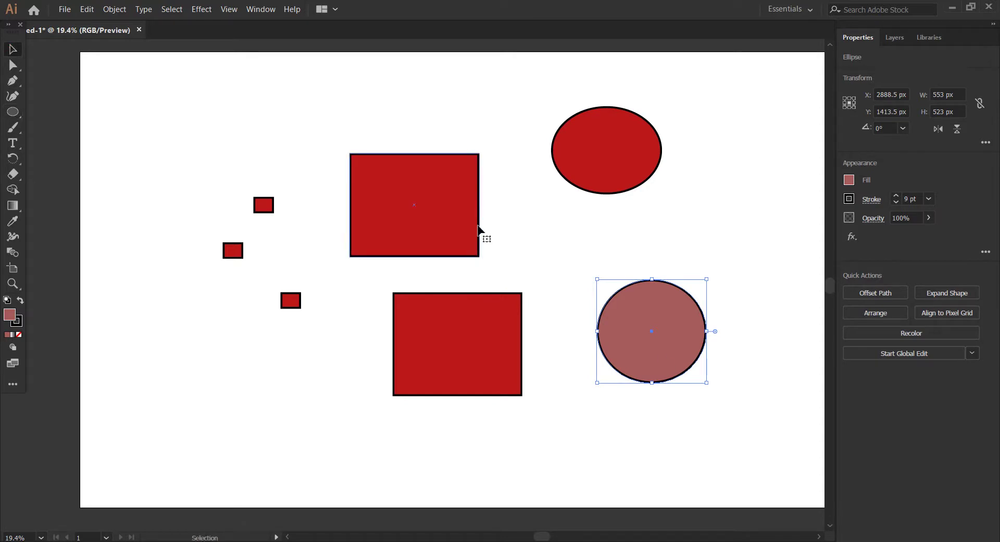
click(582, 151)
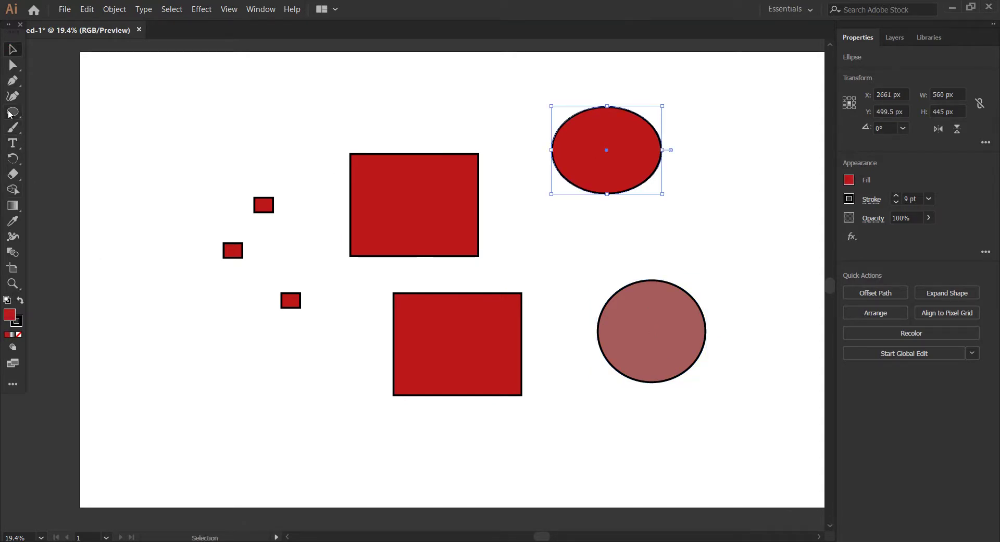
click(13, 221)
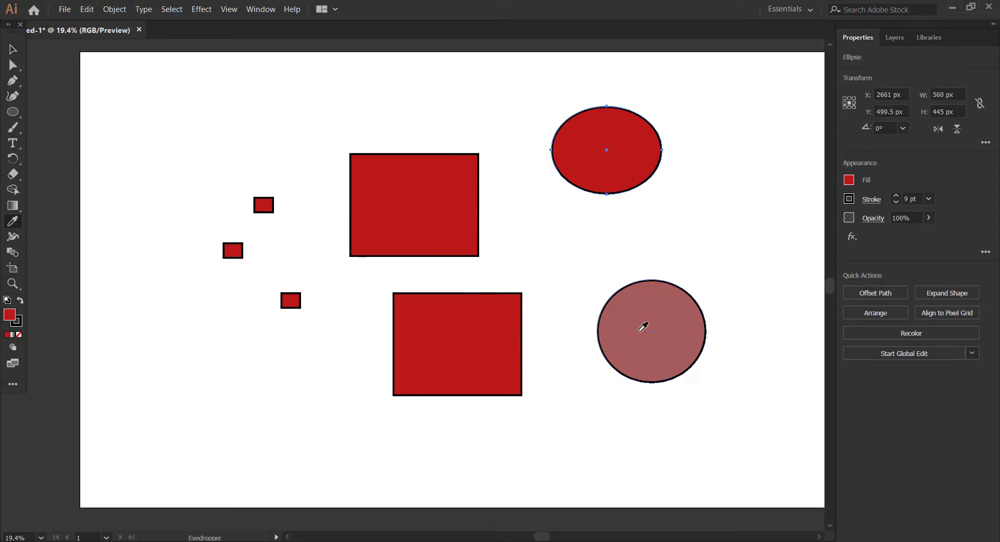
click(642, 326)
click(12, 50)
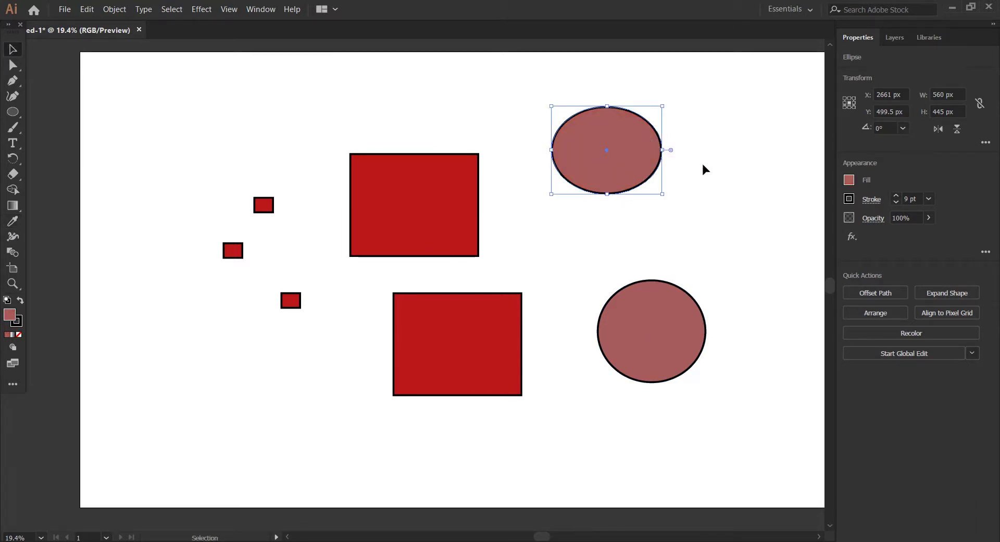
click(263, 82)
Select both ellipses via Select > Same > Appearance and fill them with hex ED1C24.
click(171, 10)
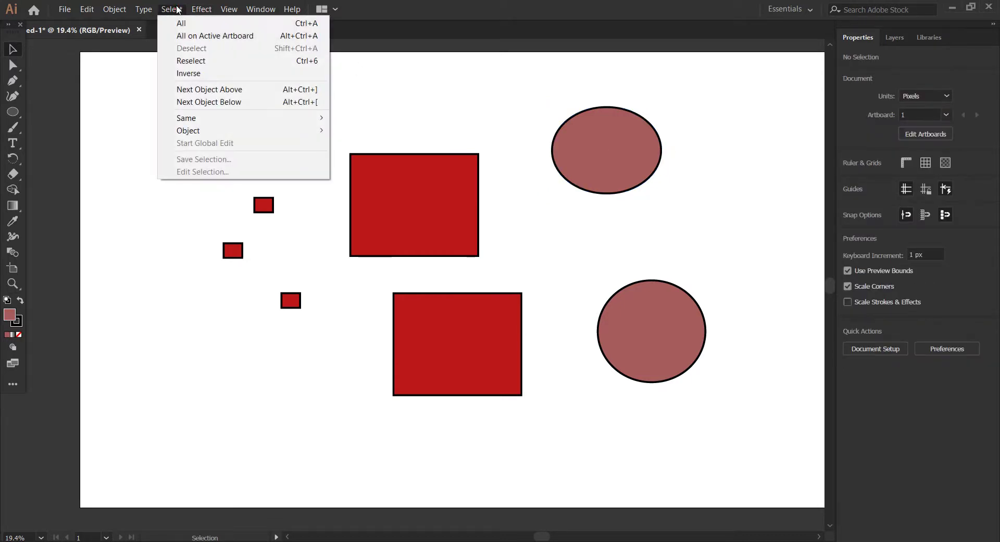
mouse_move(263, 116)
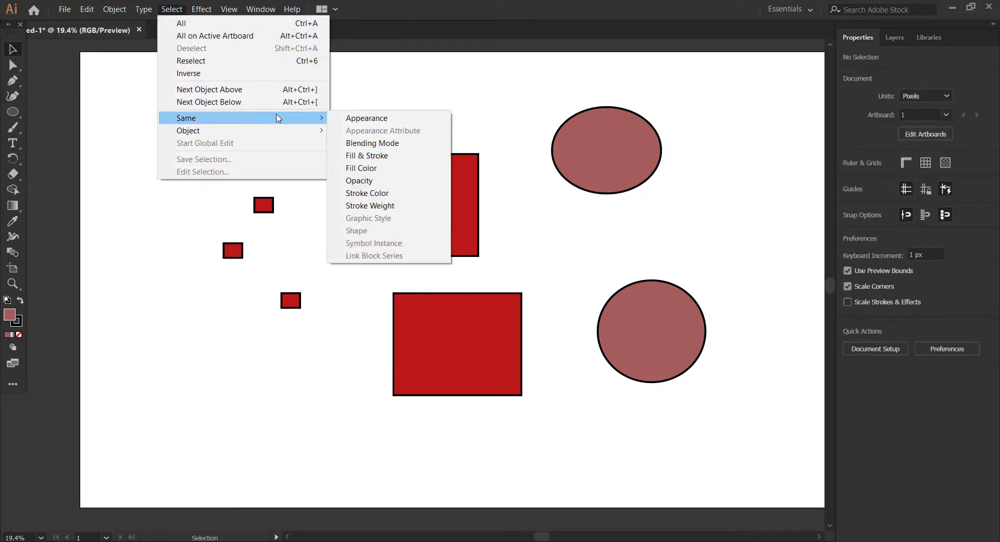
click(370, 119)
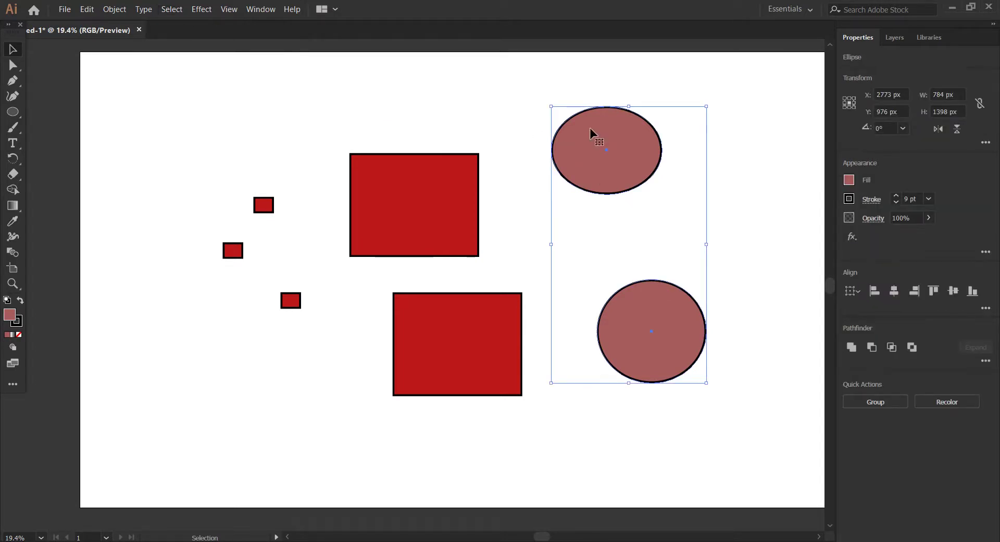
double_click(11, 314)
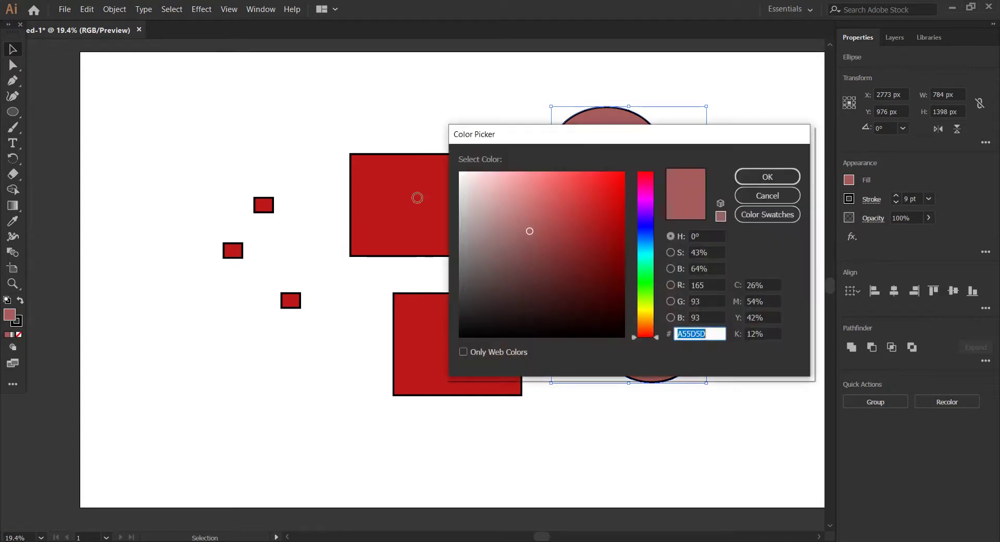
text(ED1C24)
click(769, 175)
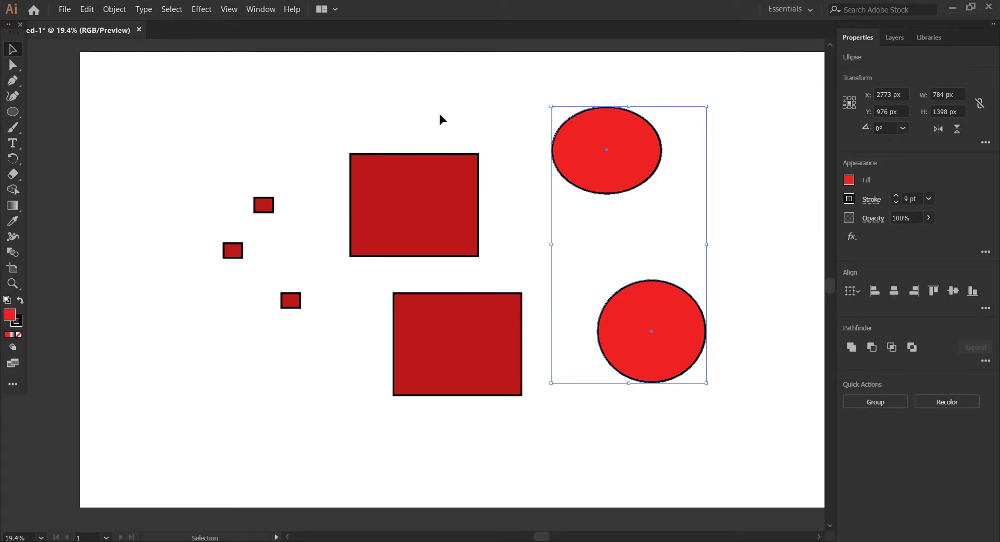
Move the upper large rectangle up-right and shrink both large rectangles.
click(495, 130)
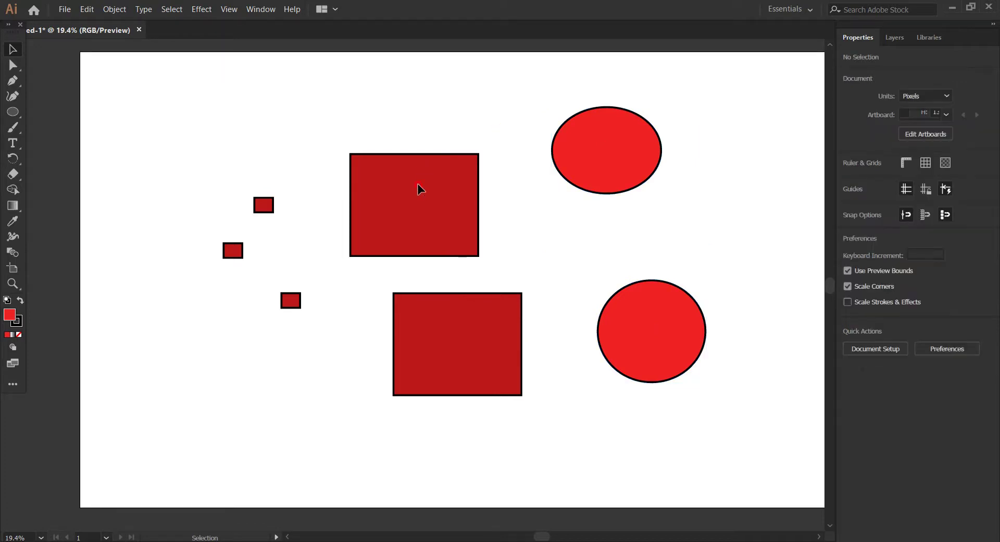
drag(419, 183, 482, 169)
drag(540, 230, 497, 227)
click(512, 378)
drag(523, 398, 486, 378)
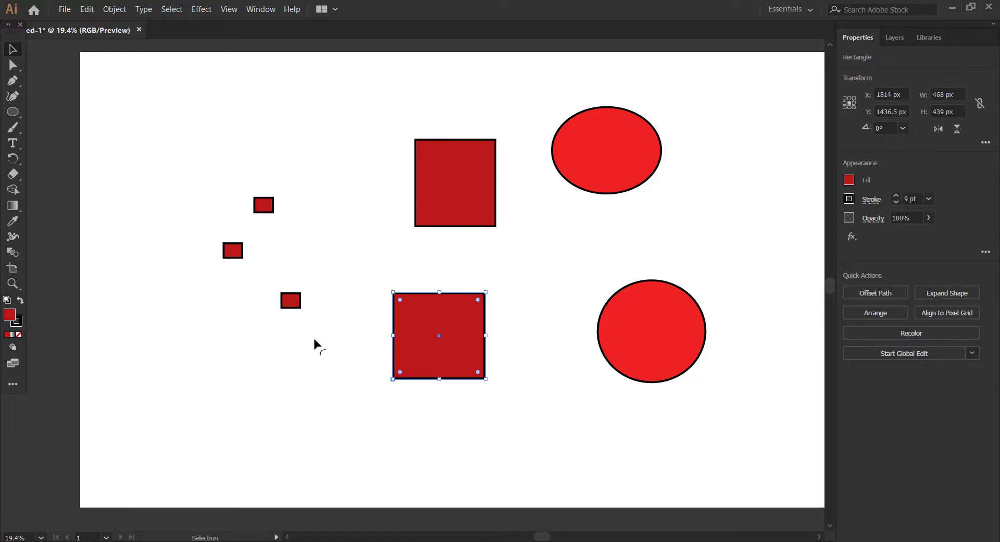
Select all rectangles via Same Fill & Stroke and fill them dark brown 664B4B.
click(172, 10)
mouse_move(271, 120)
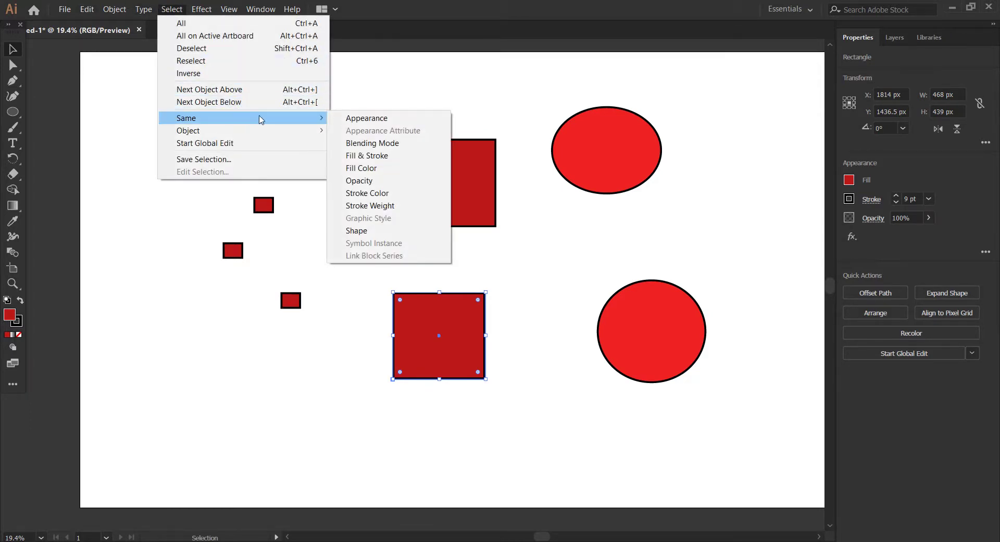
click(355, 156)
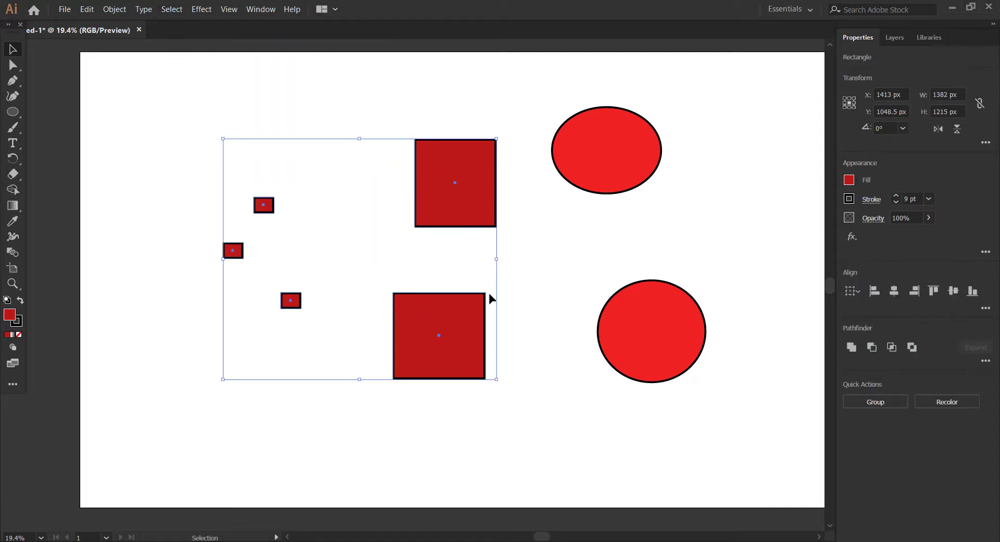
double_click(8, 315)
click(504, 271)
click(766, 177)
click(536, 104)
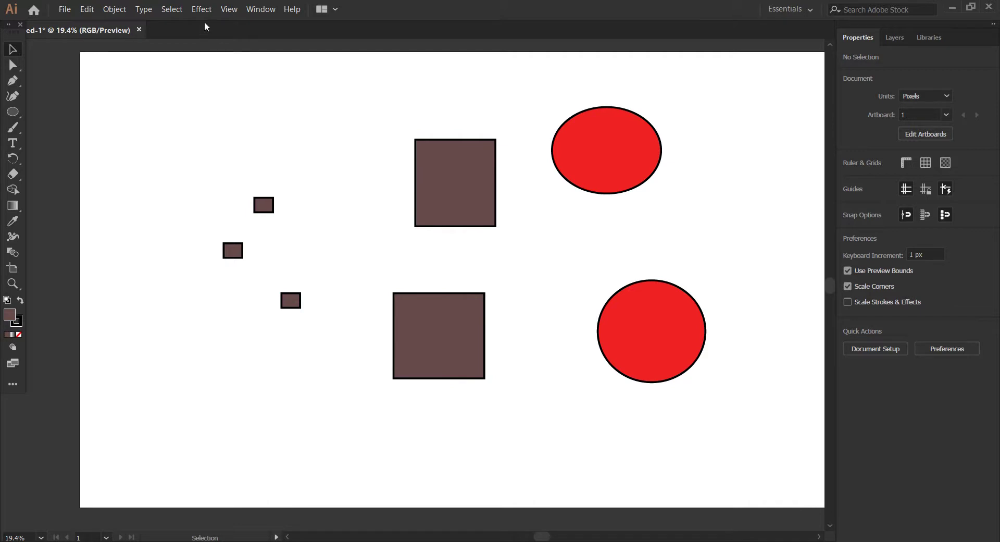
Show the rulers along the canvas edges.
click(230, 10)
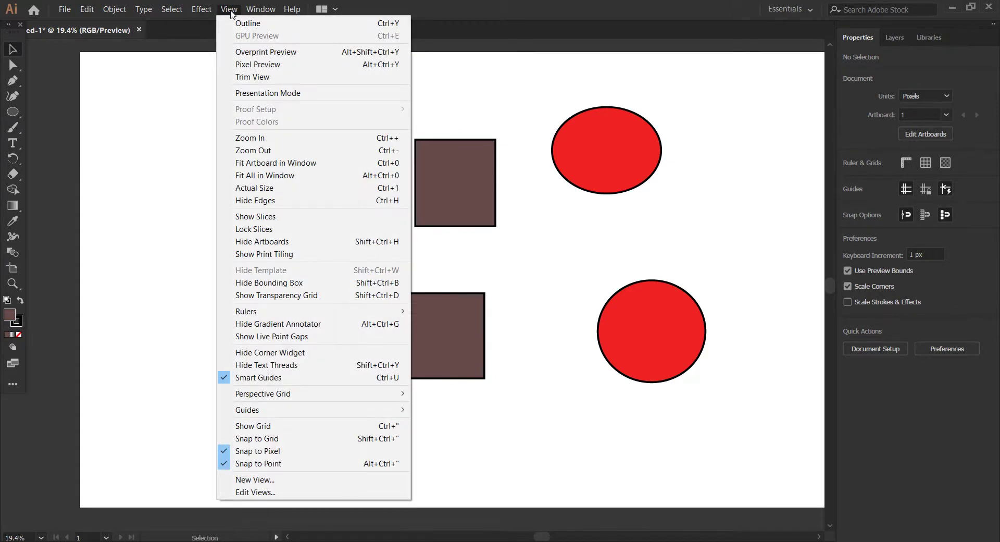
mouse_move(240, 314)
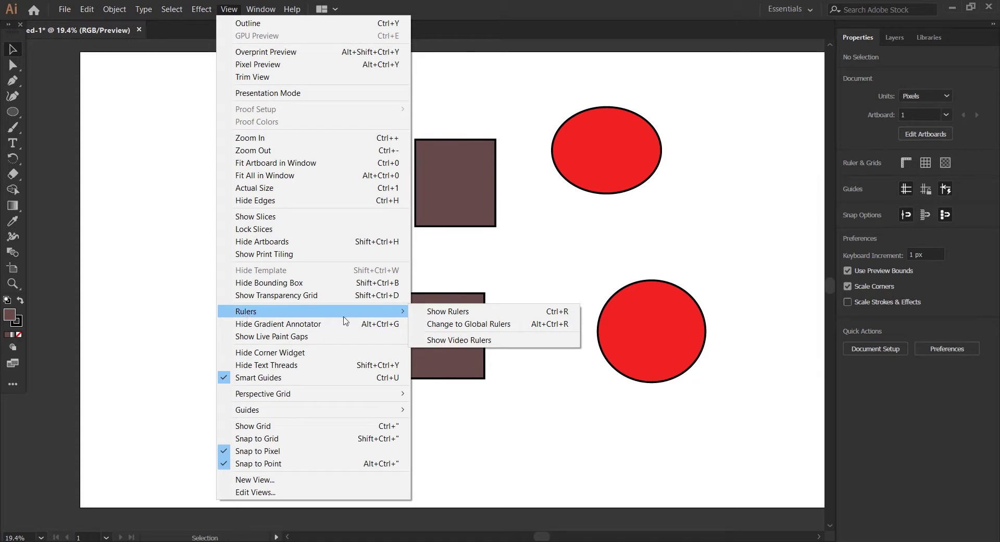
click(444, 312)
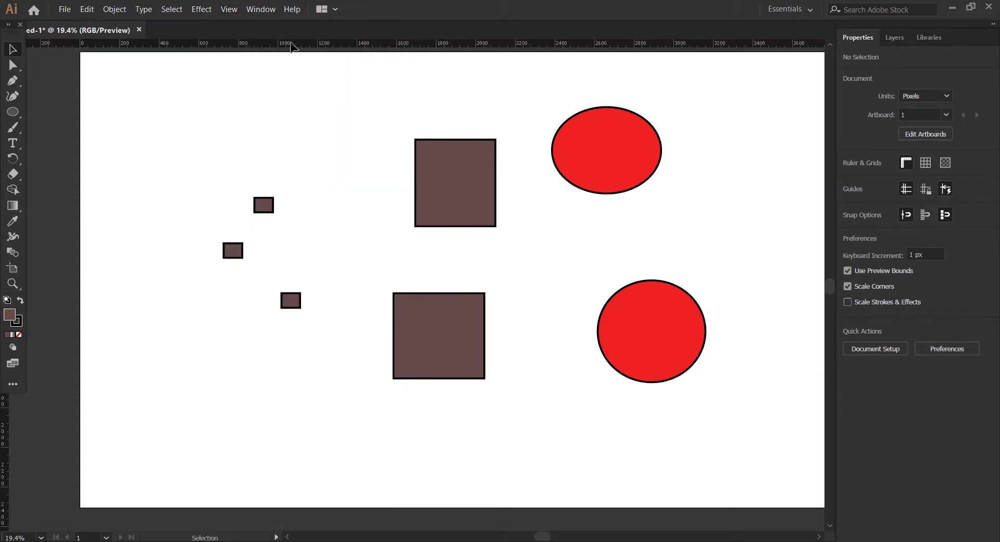
Reposition the lower large square with smart guides off, then back on, moving it right.
click(230, 9)
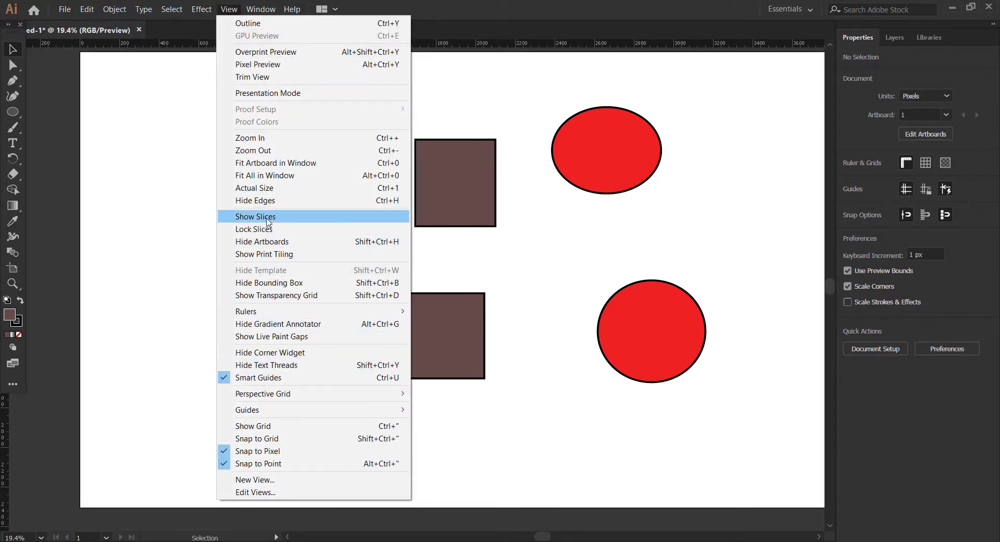
click(253, 377)
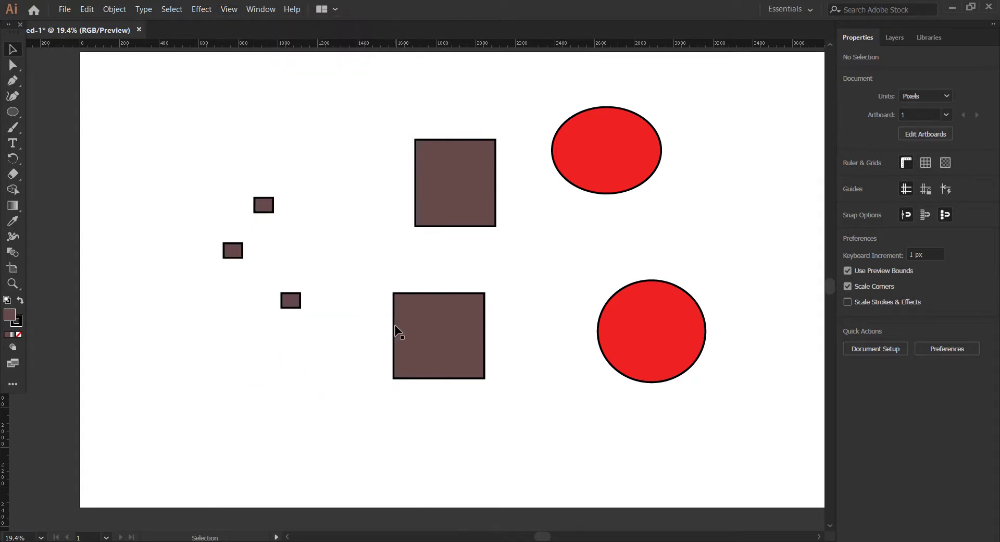
drag(394, 327, 357, 310)
drag(356, 311, 392, 273)
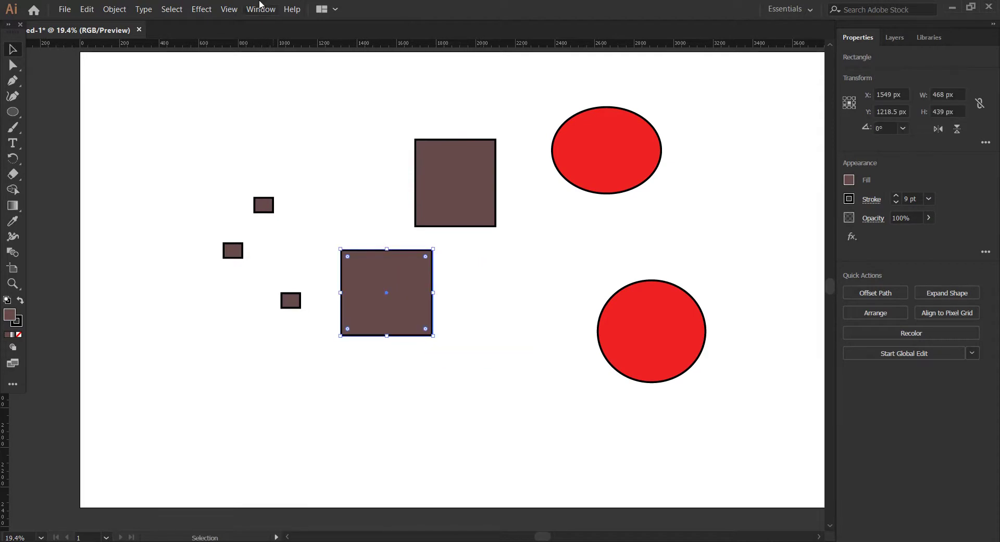
click(229, 9)
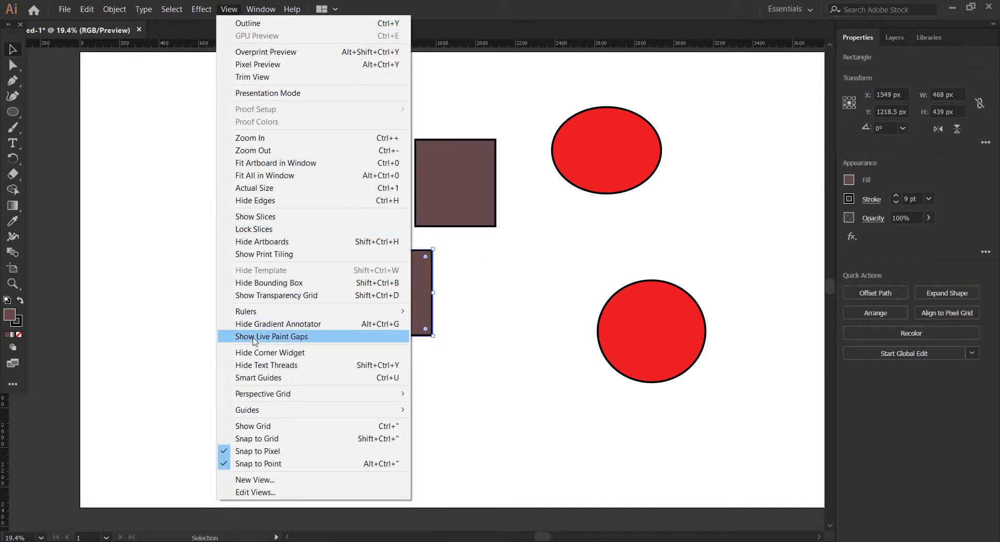
click(264, 383)
drag(420, 283, 505, 311)
Hide the rulers again.
click(230, 10)
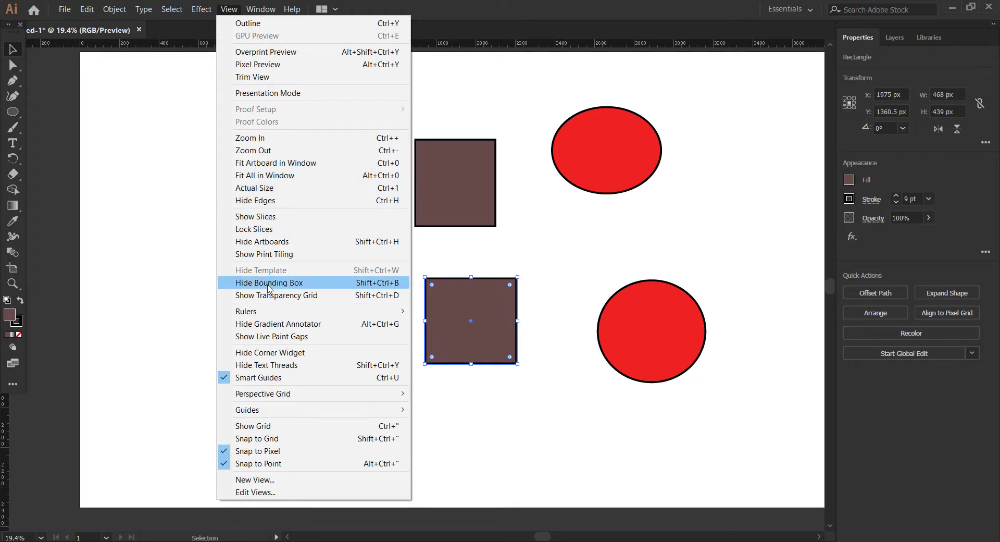
mouse_move(390, 312)
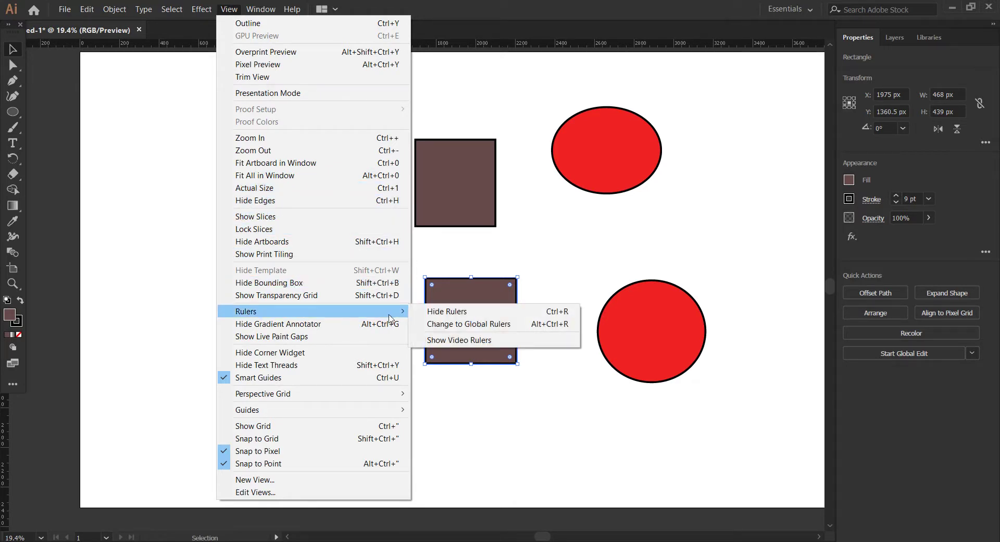
click(429, 312)
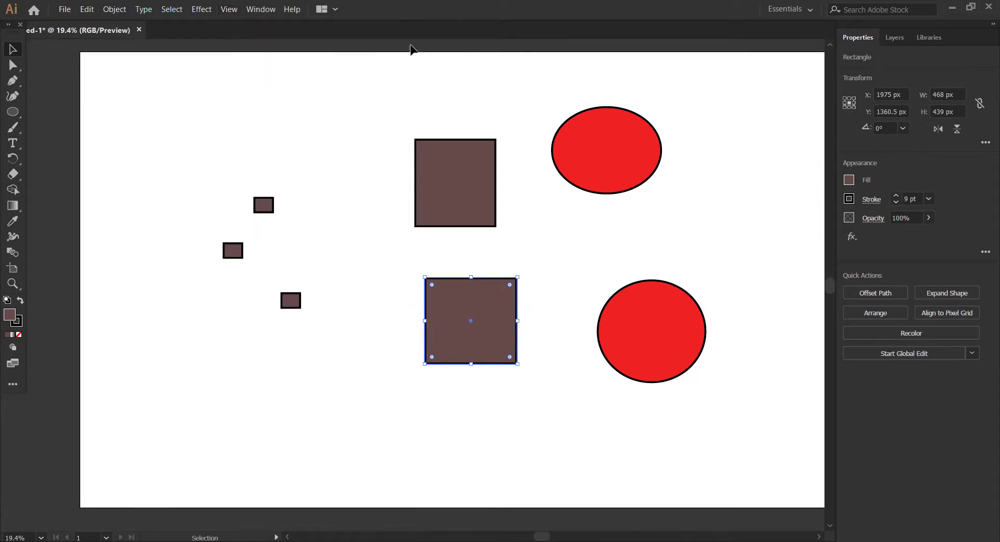
key(ctrl+shift+a)
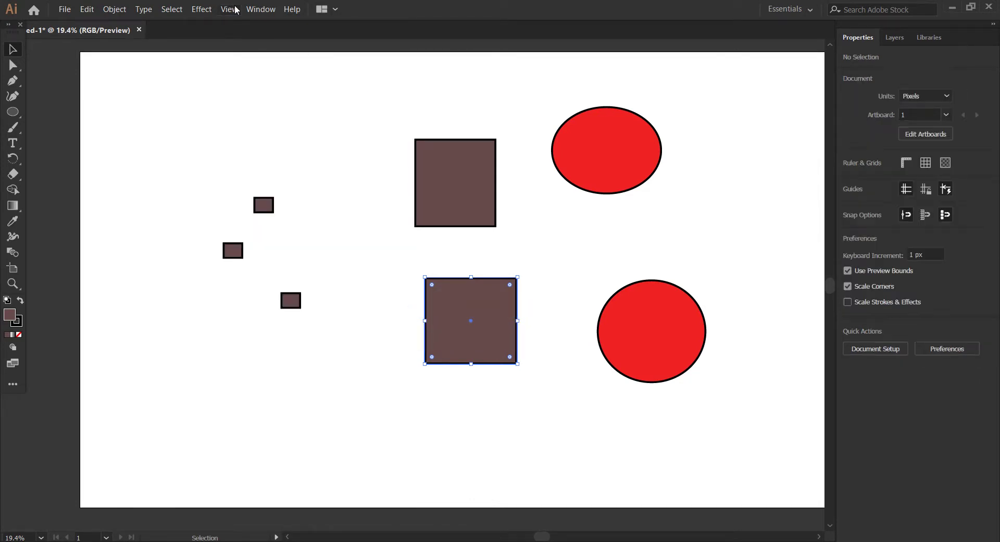
click(230, 8)
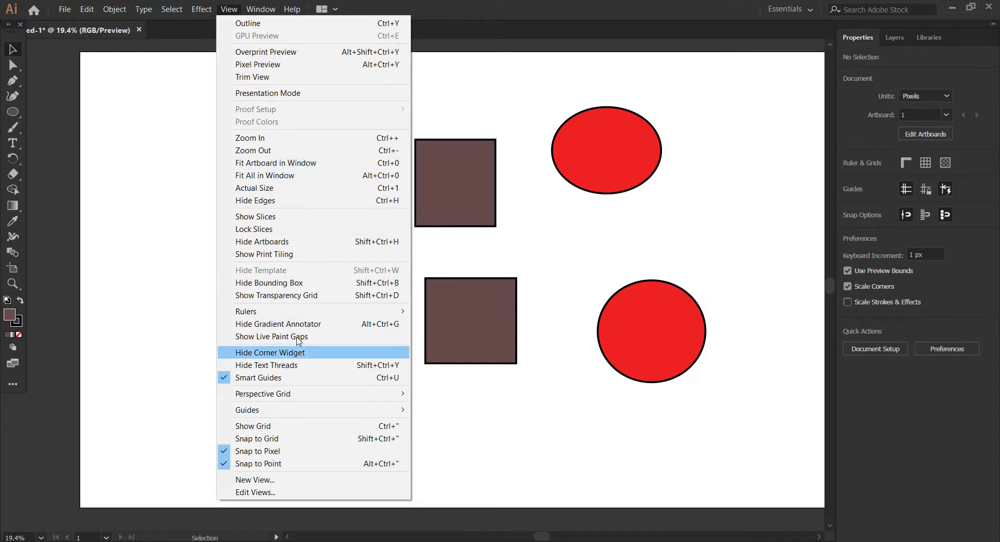
mouse_move(347, 410)
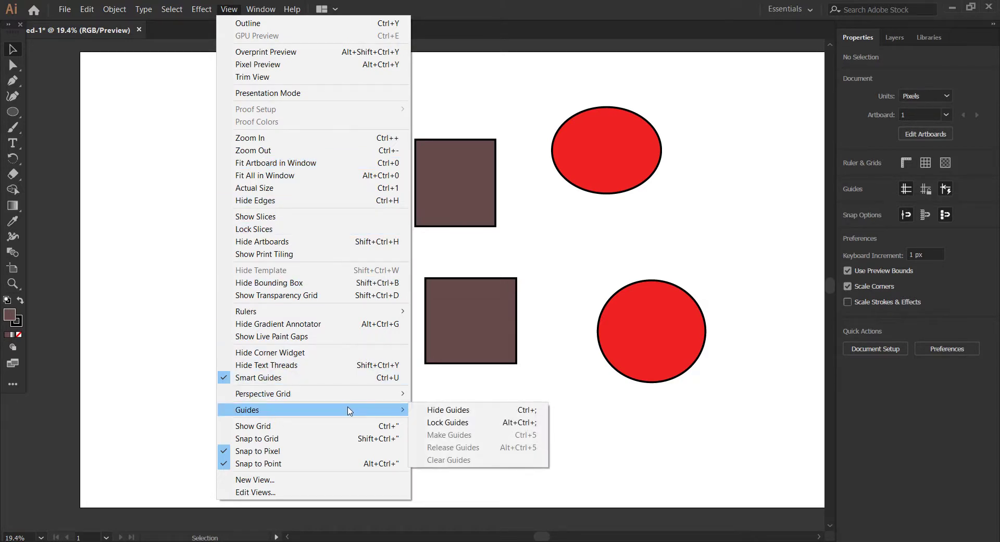
click(263, 426)
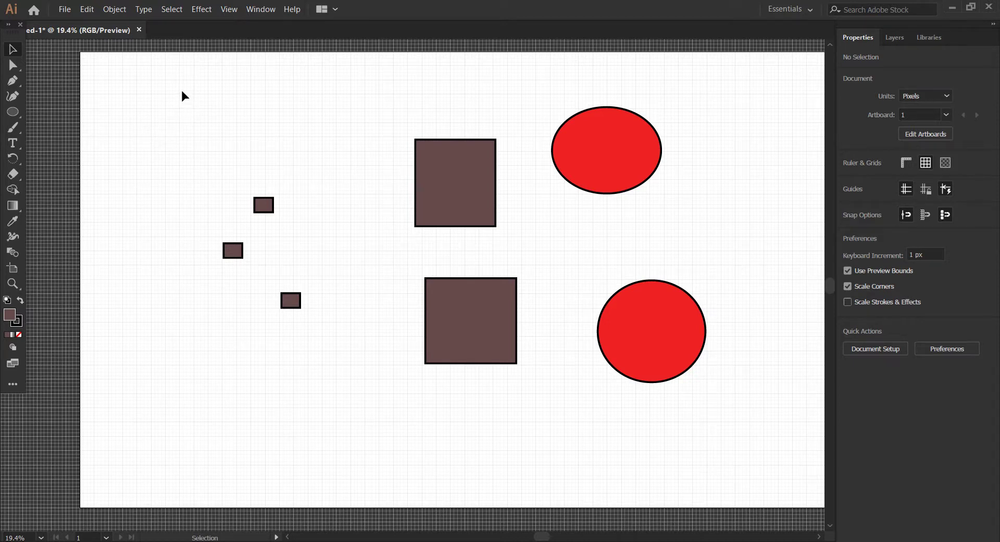
click(203, 13)
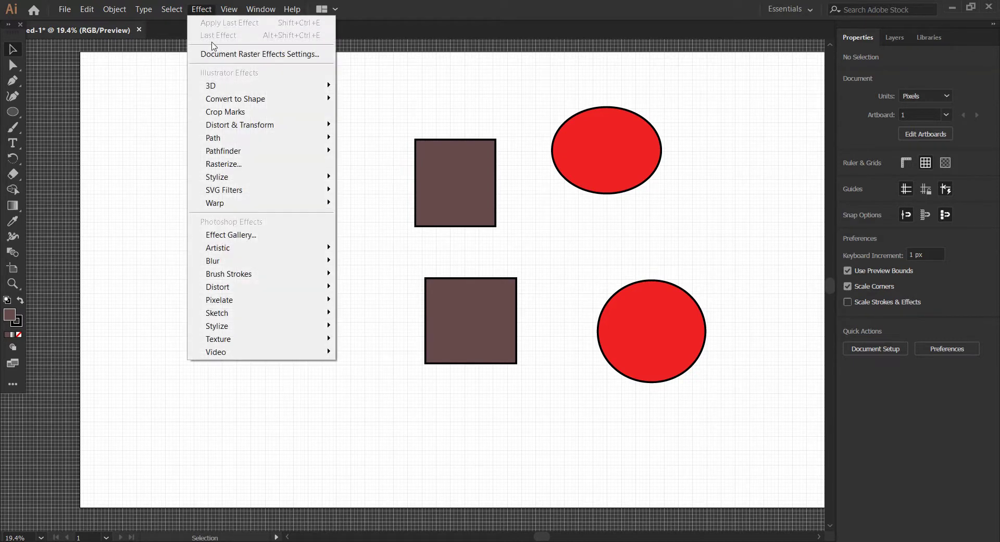
click(229, 10)
click(229, 10)
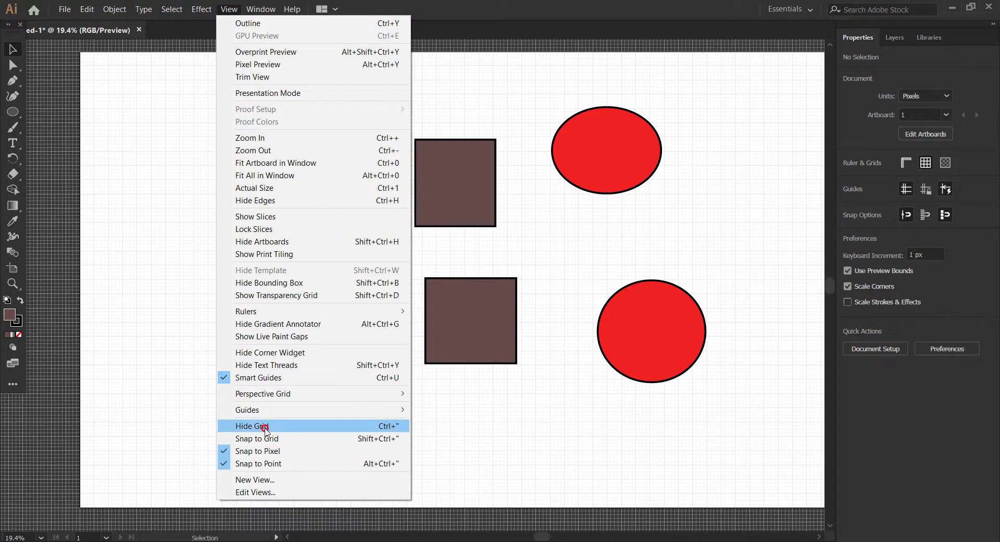
click(264, 425)
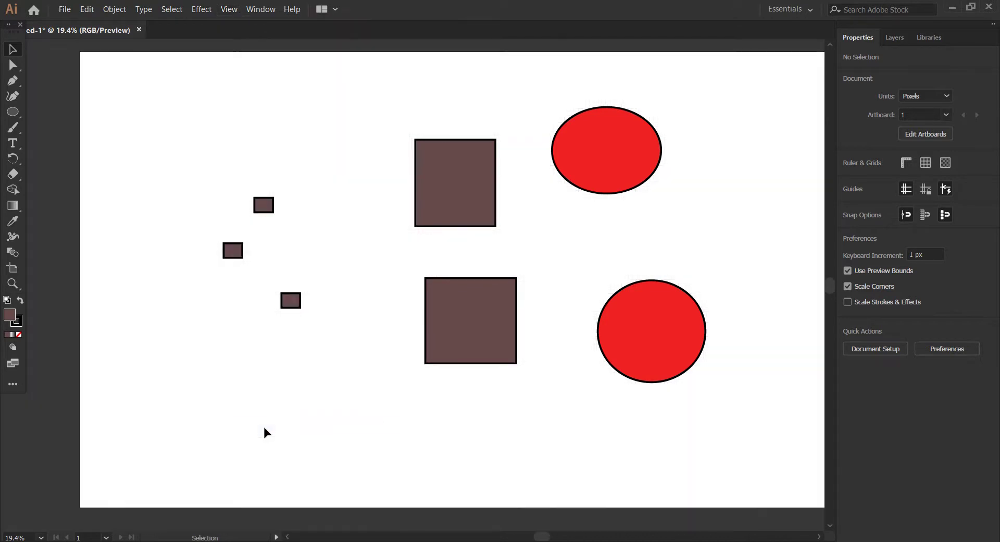
Switch the toolbar to the Advanced set via Window > Toolbars.
click(257, 10)
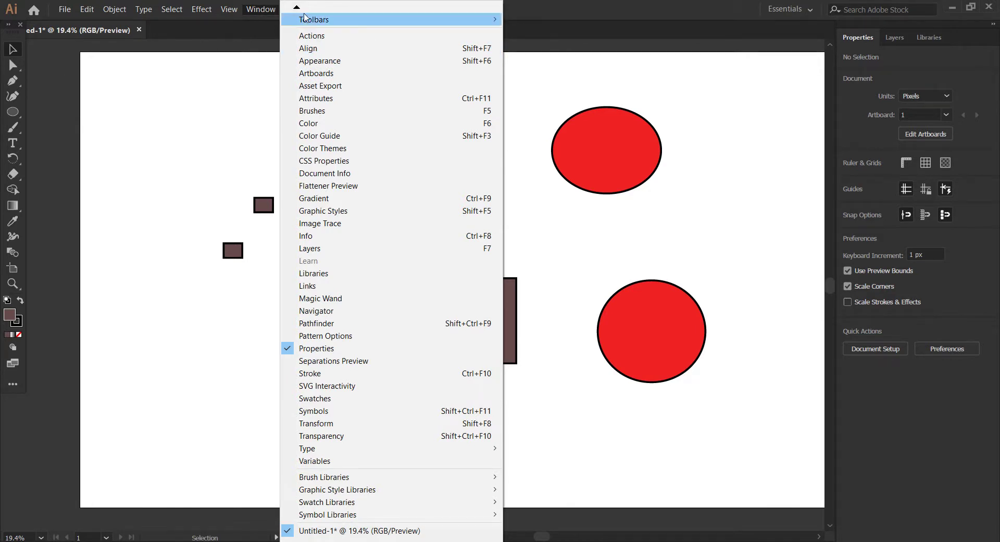
mouse_move(329, 21)
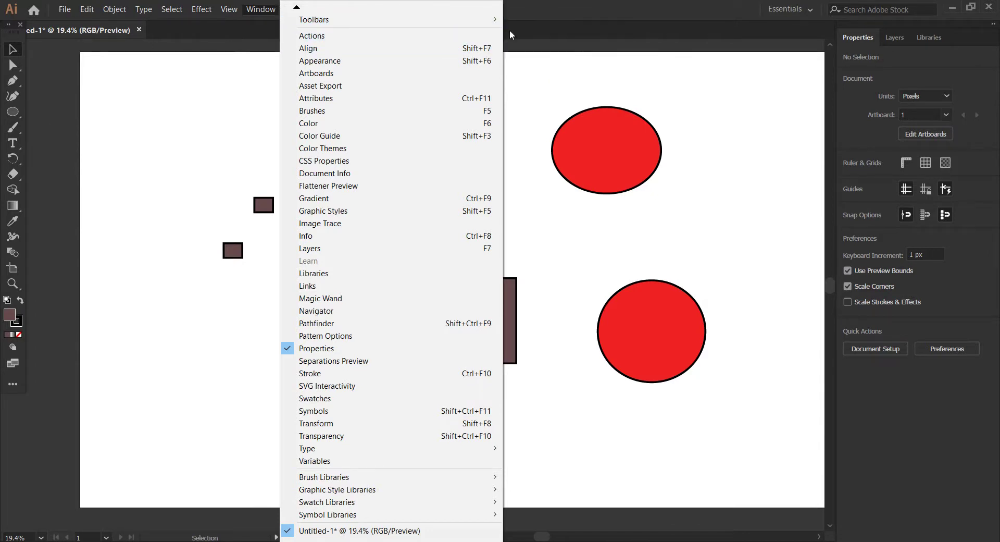
click(526, 19)
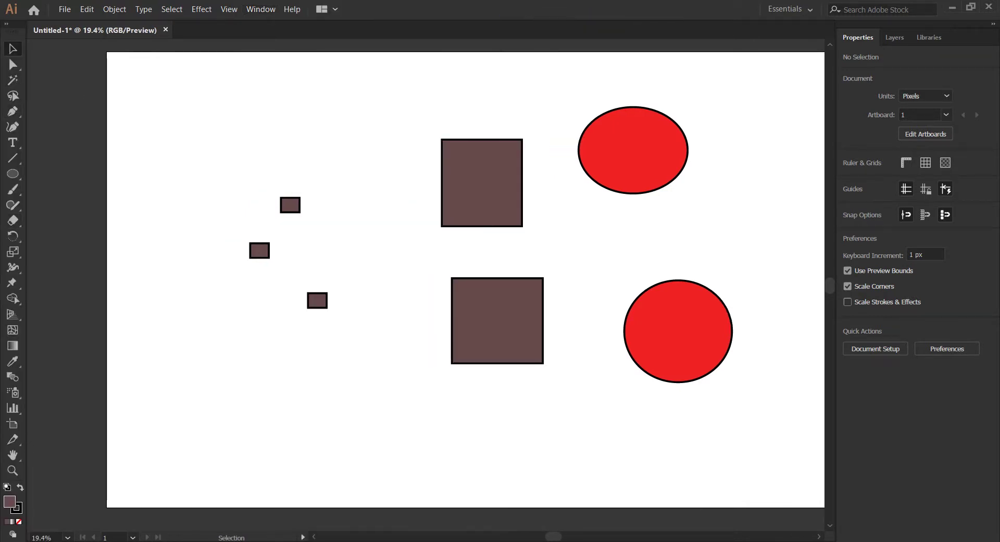
Open the Align panel group, browse Pathfinder and Transform, undock Align, and close all three panels.
click(260, 8)
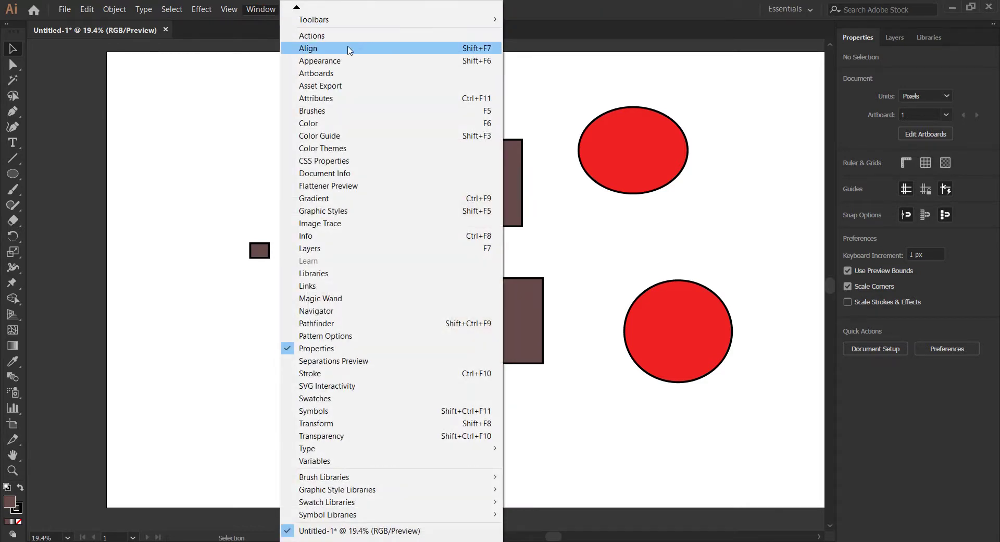
click(317, 49)
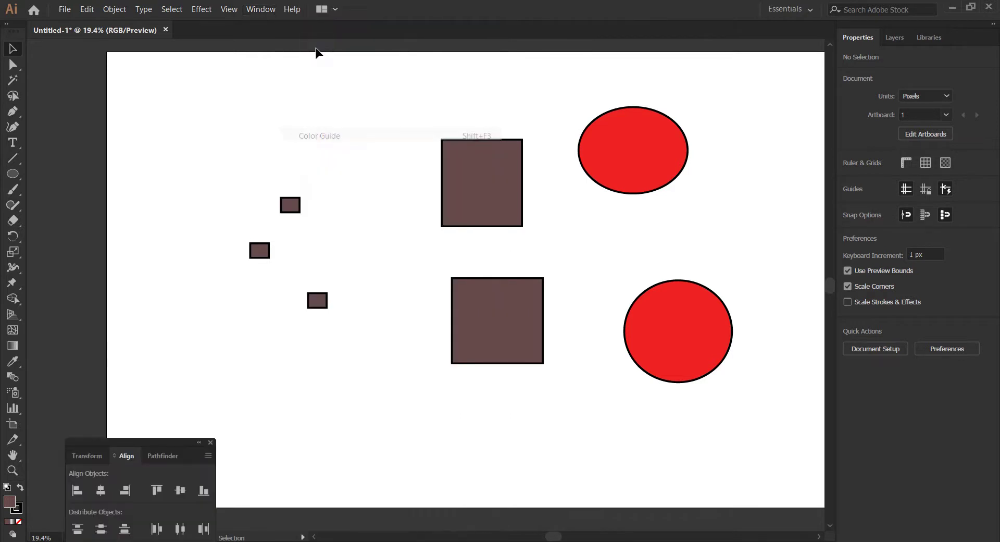
click(155, 455)
click(87, 456)
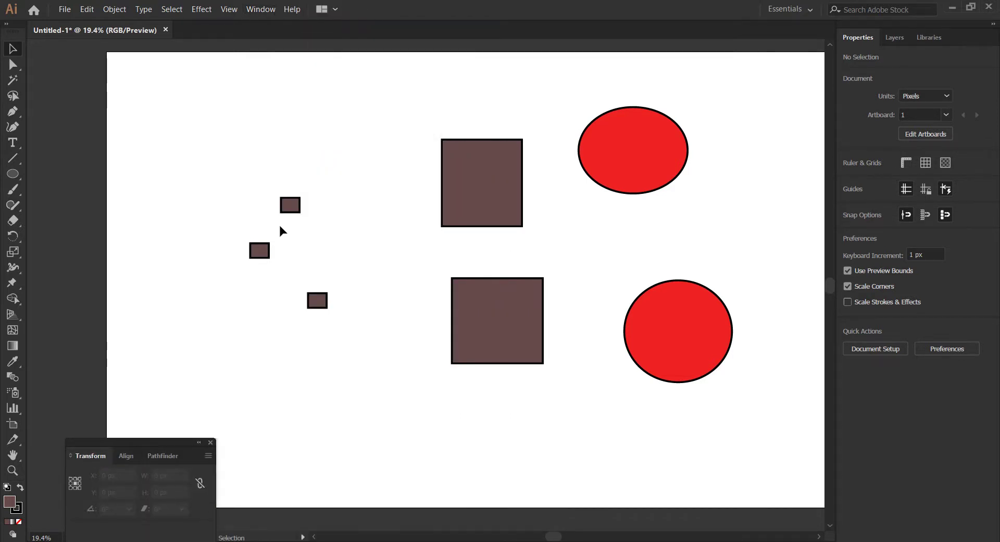
drag(163, 440, 337, 360)
drag(192, 308, 186, 220)
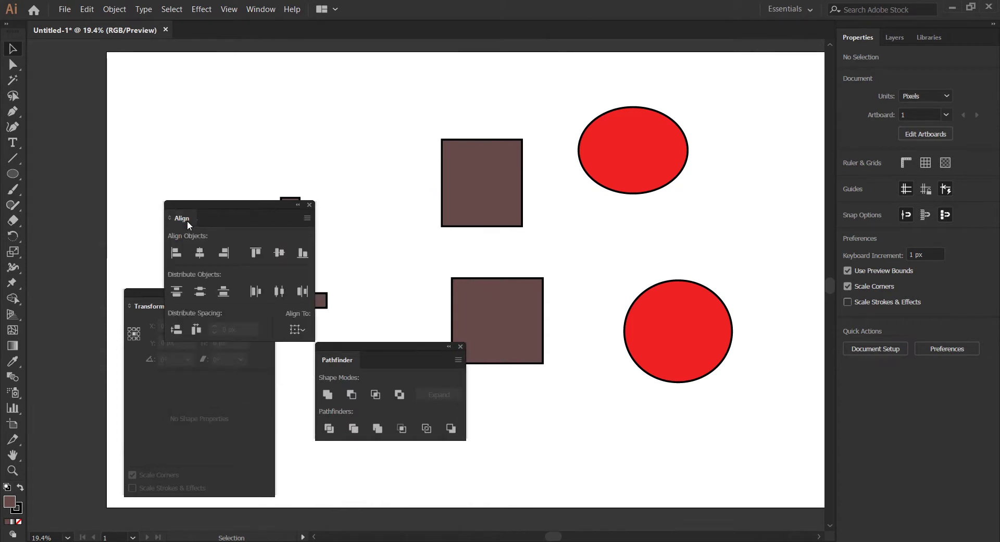
click(311, 205)
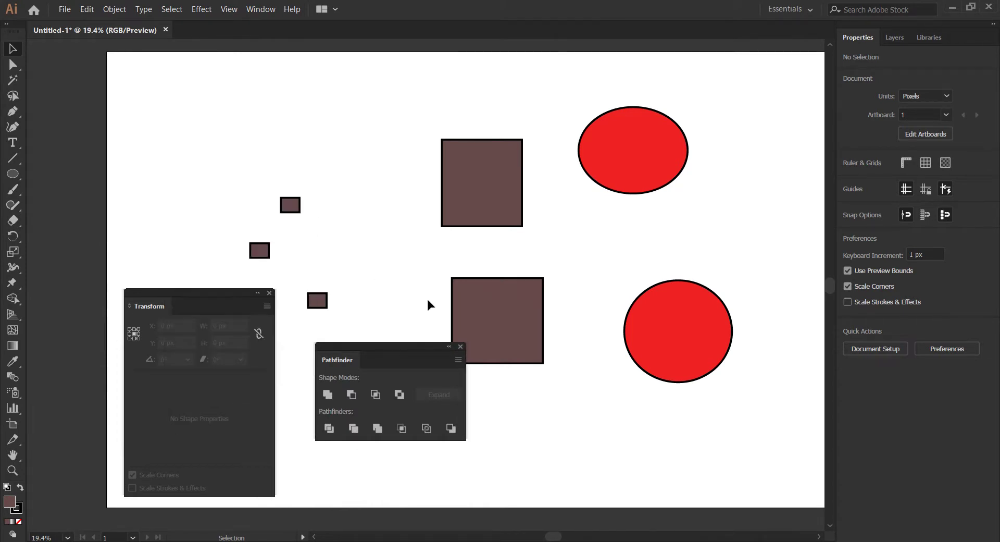
click(460, 346)
click(268, 293)
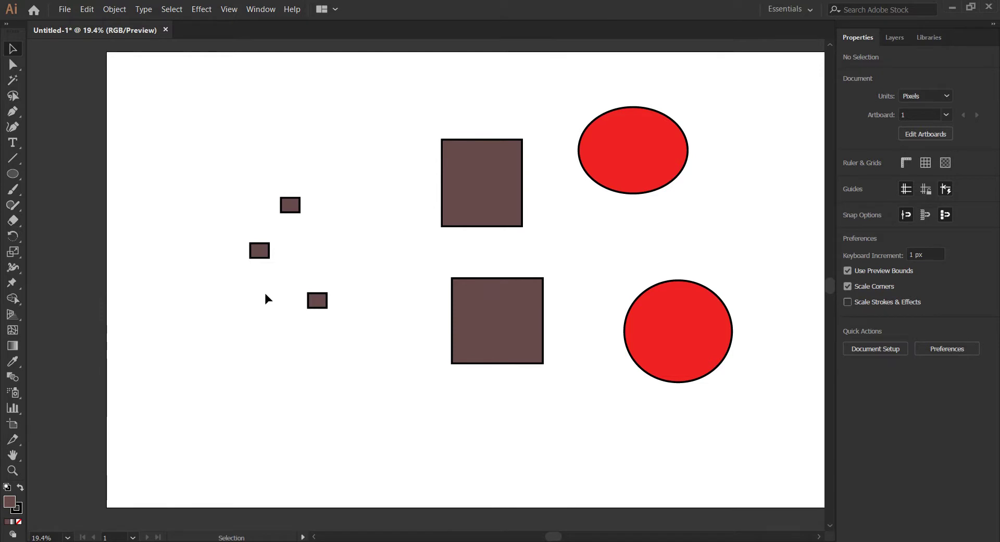
click(259, 9)
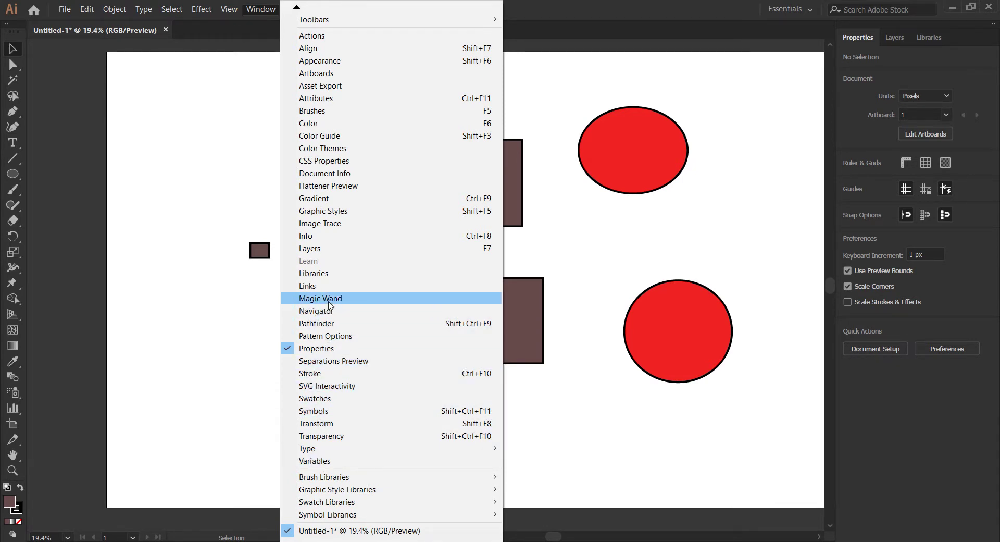
Open the Swatches panel at the top right, browse its Symbols and Brushes tabs, then close it.
click(315, 399)
drag(674, 127, 754, 84)
click(763, 94)
click(728, 93)
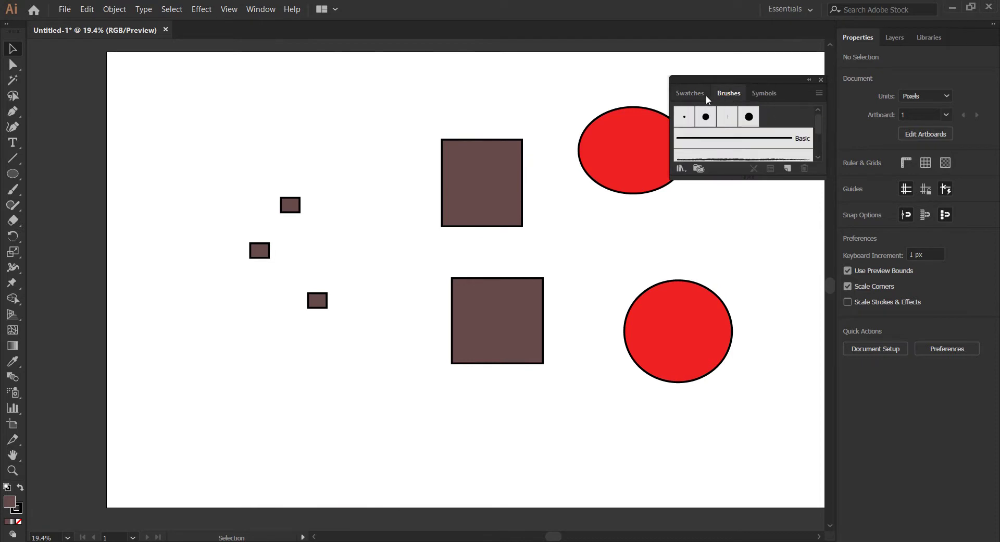
click(693, 92)
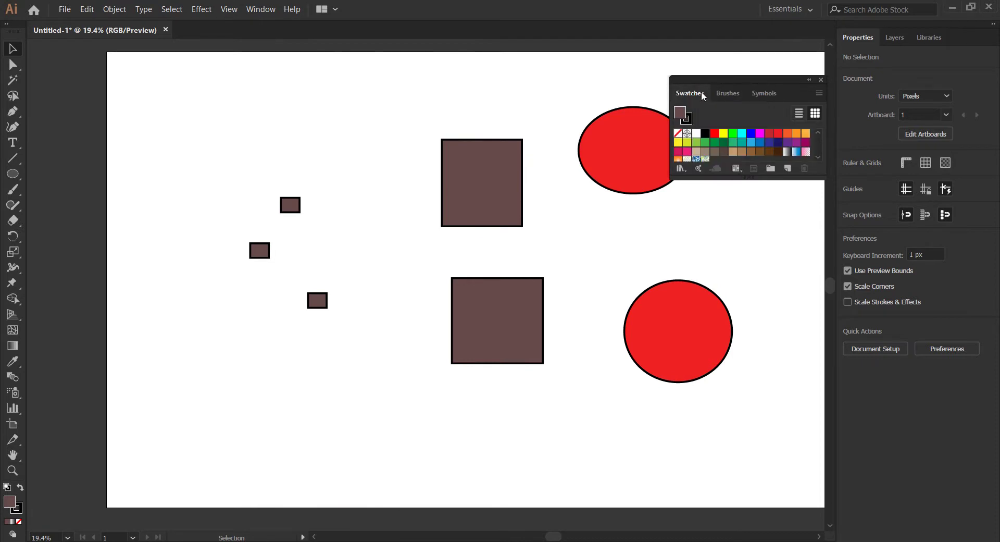
click(821, 80)
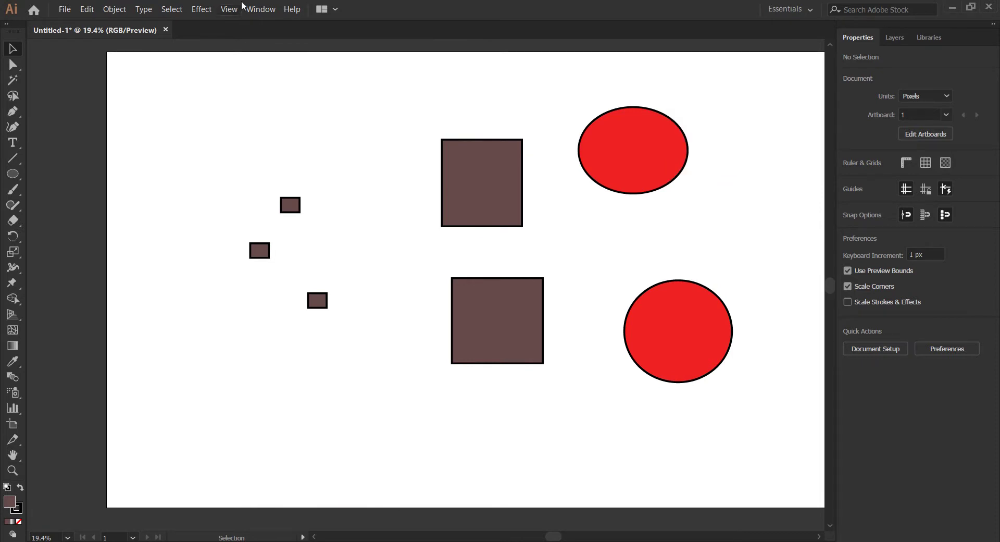